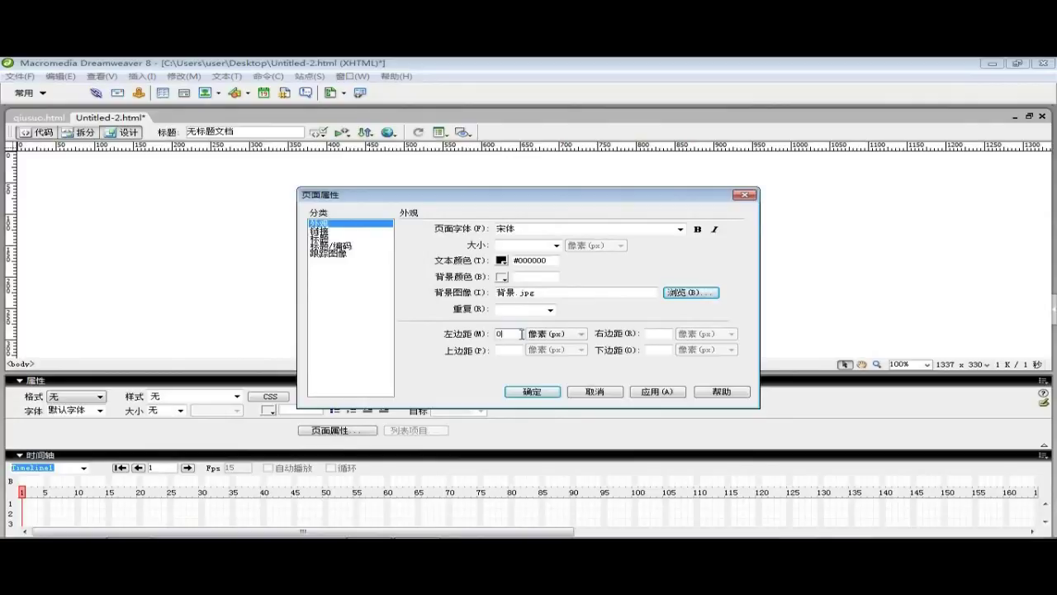
- Set the page's right margin to 0, top margin to 50 and bottom margin to 0 pixels
{"action": "left_click", "coordinate": [656, 333]}
{"action": "type", "text": "0"}
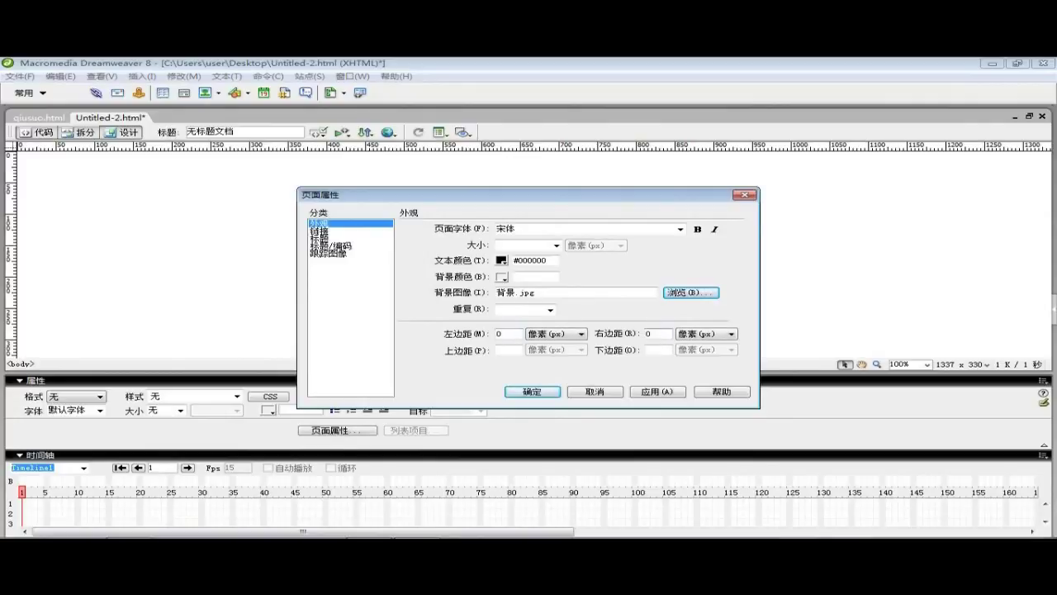
{"action": "left_click", "coordinate": [505, 352]}
{"action": "type", "text": "50"}
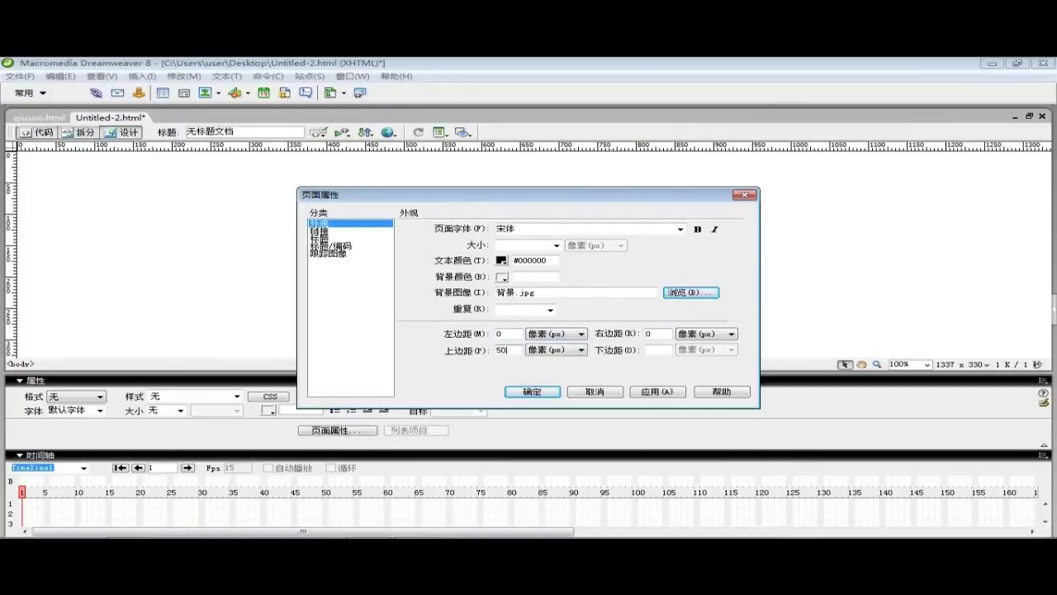
{"action": "left_click", "coordinate": [657, 349]}
{"action": "type", "text": "0"}
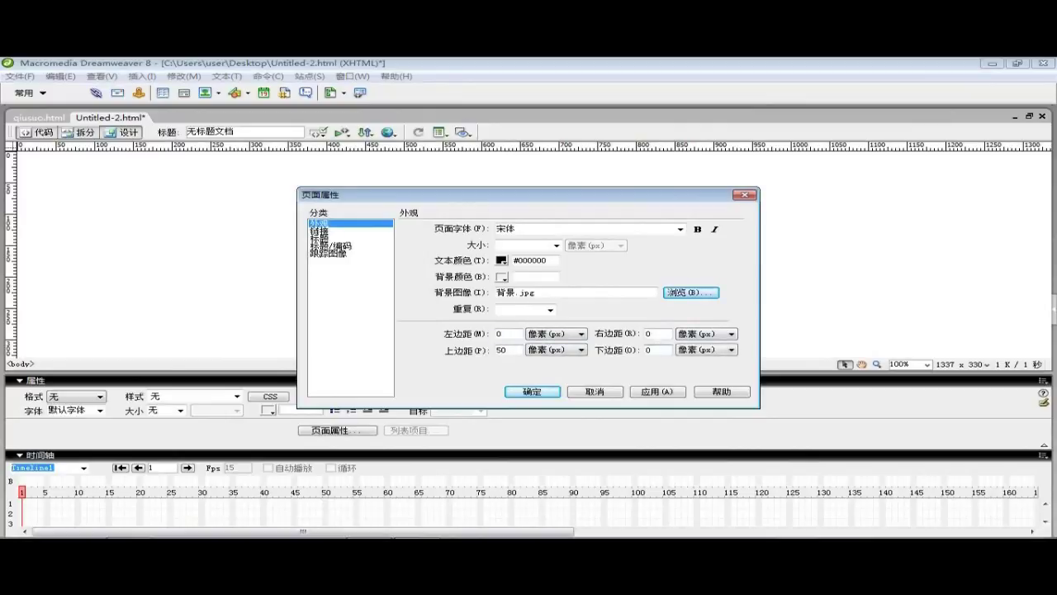
- Set the page's link colour to #0000FF and the visited link colour to #00FF66
{"action": "left_click", "coordinate": [327, 233]}
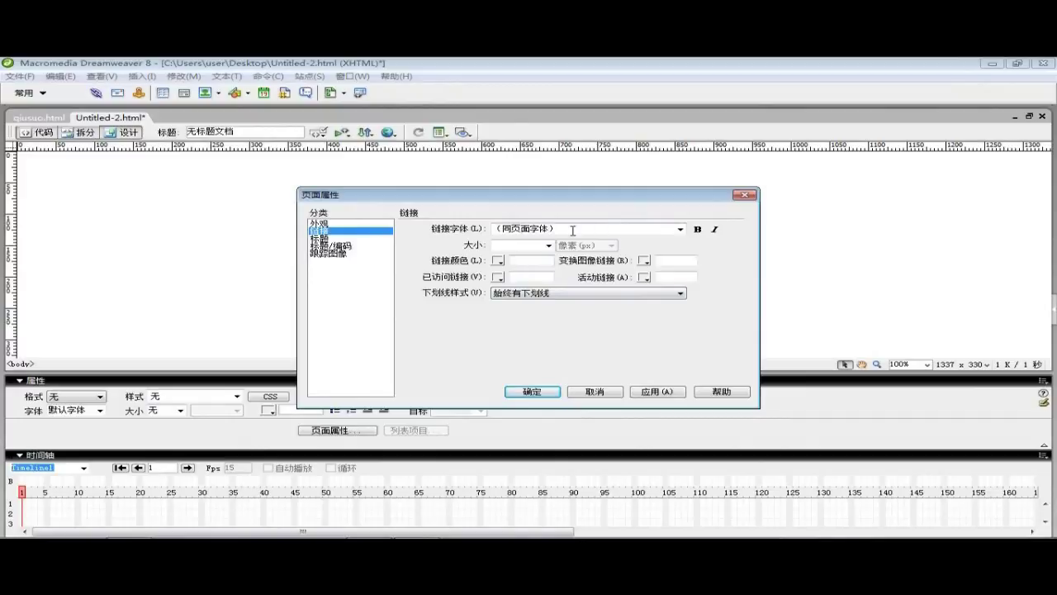
{"action": "left_click", "coordinate": [498, 260]}
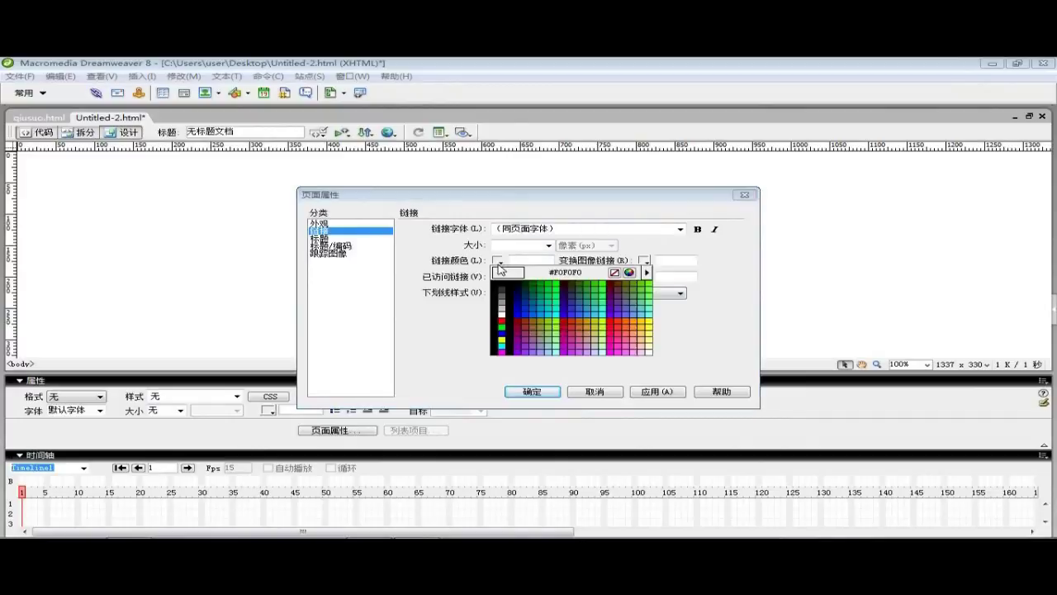
{"action": "left_click", "coordinate": [519, 309]}
{"action": "left_click", "coordinate": [499, 279]}
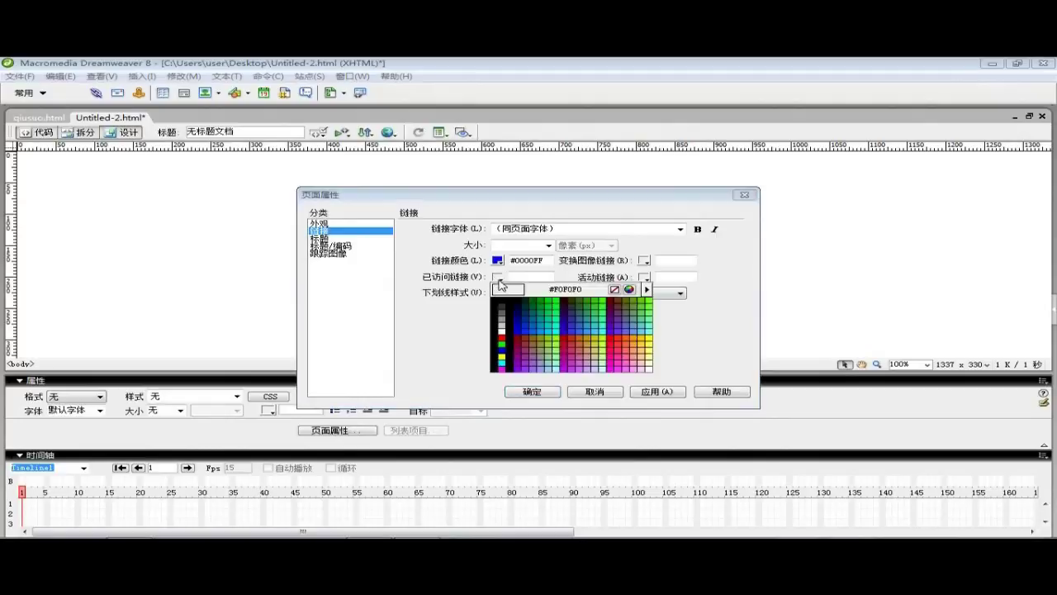
{"action": "left_click", "coordinate": [556, 311]}
- Set the link underline style to never underlined (始终无下划线) and apply the page properties
{"action": "left_click", "coordinate": [520, 296]}
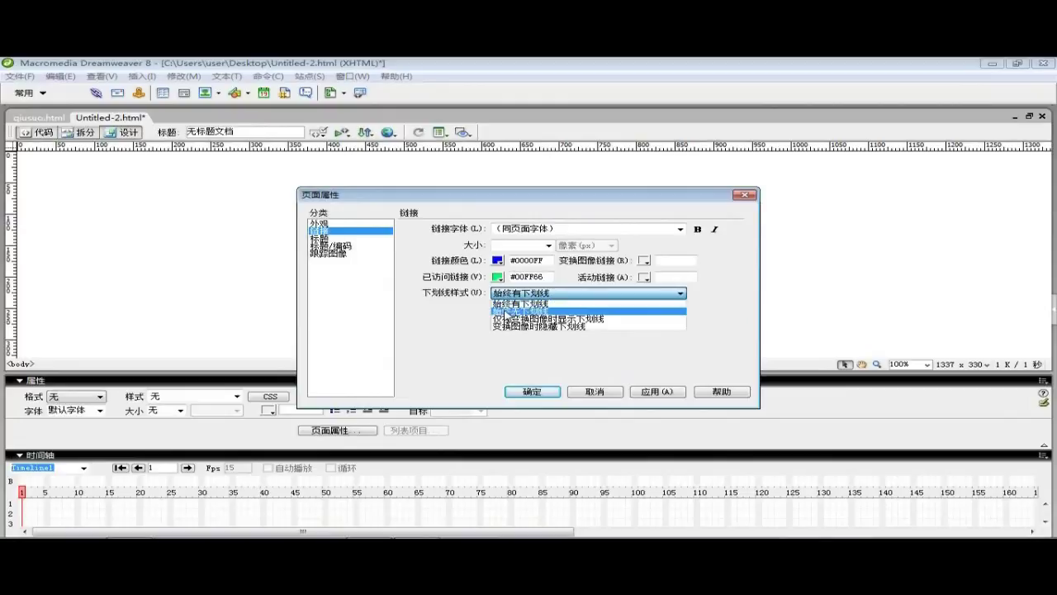
{"action": "left_click", "coordinate": [507, 312]}
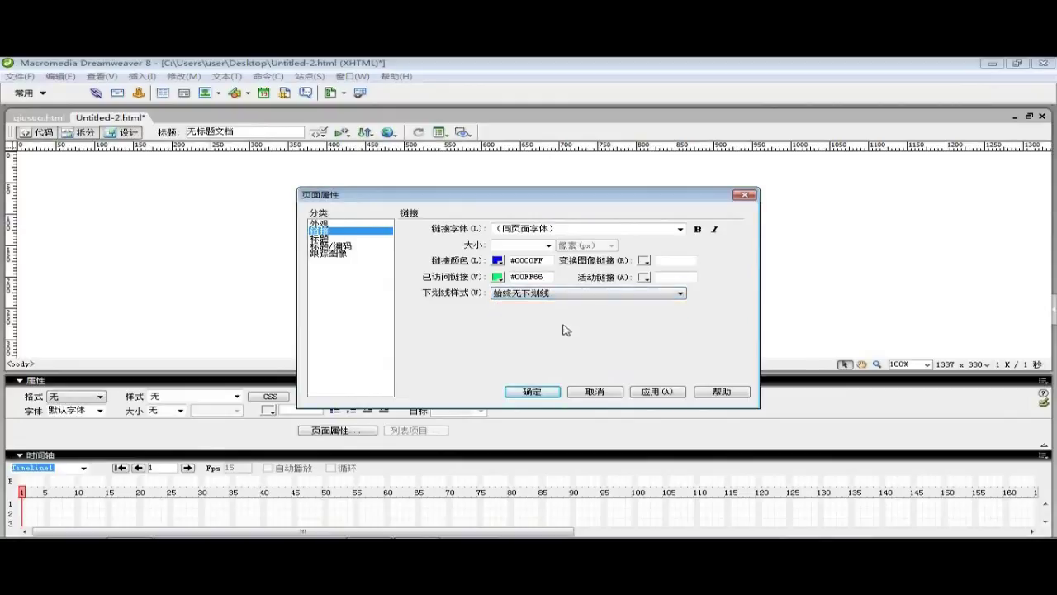
{"action": "left_click", "coordinate": [650, 391]}
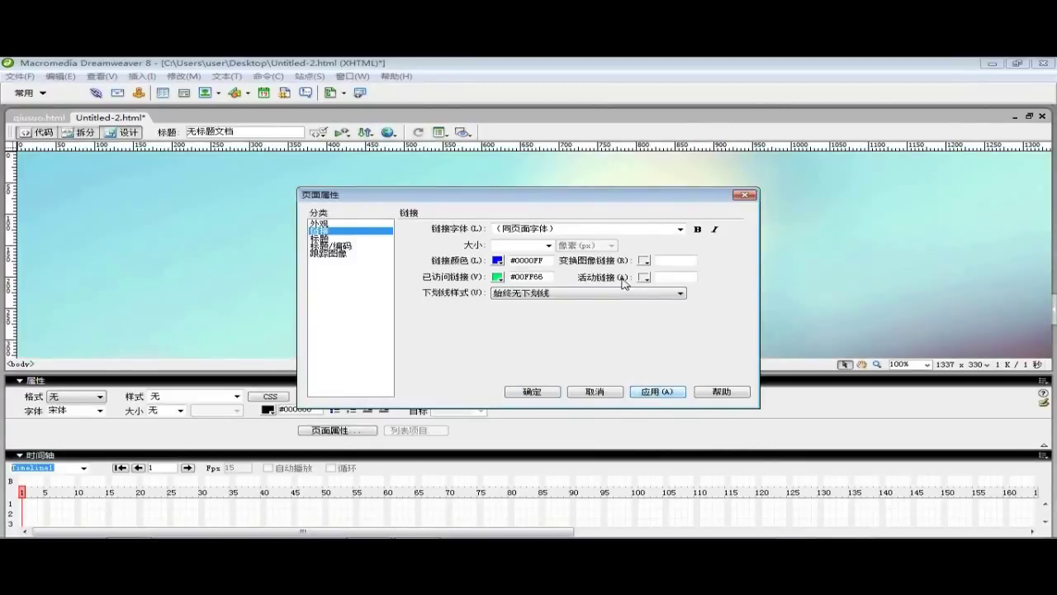
{"action": "left_click_drag", "start_coordinate": [618, 204], "coordinate": [610, 130]}
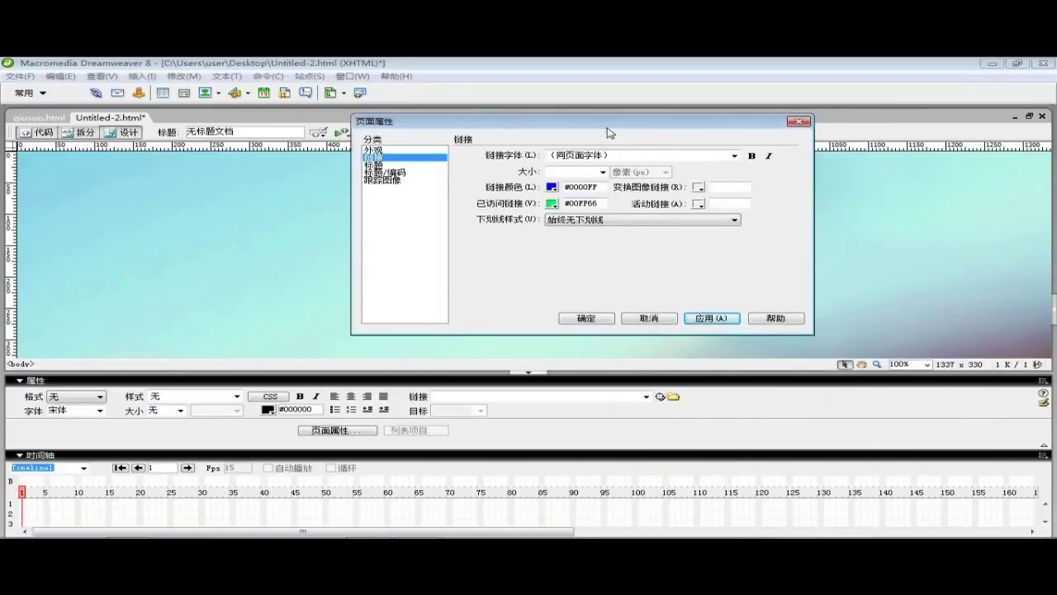
{"action": "left_click", "coordinate": [586, 319]}
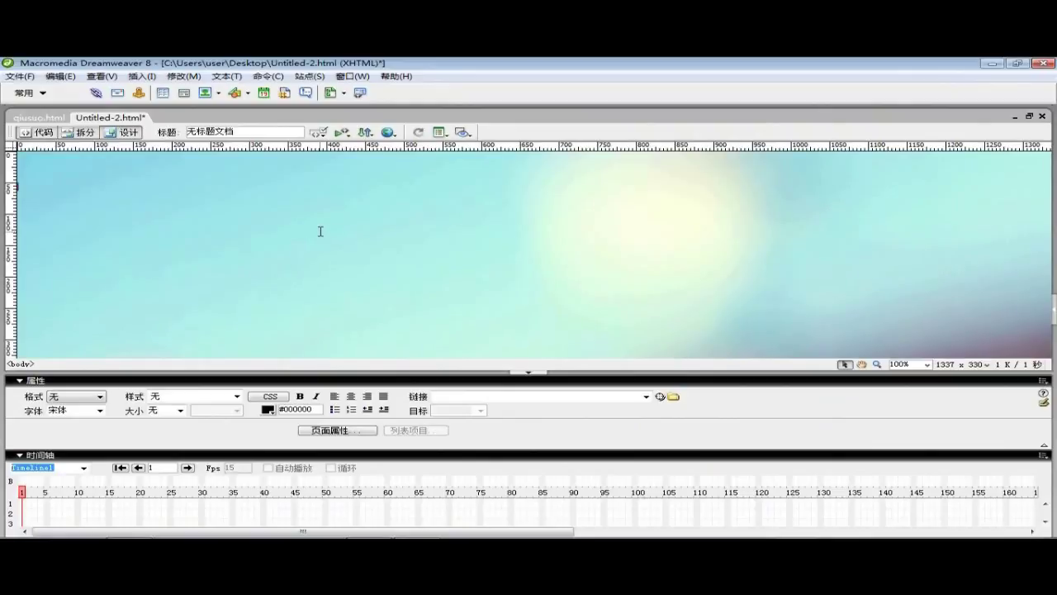
- Insert a table with 1 row, 1 column and a width of 726 pixels into the page
{"action": "left_click", "coordinate": [141, 76]}
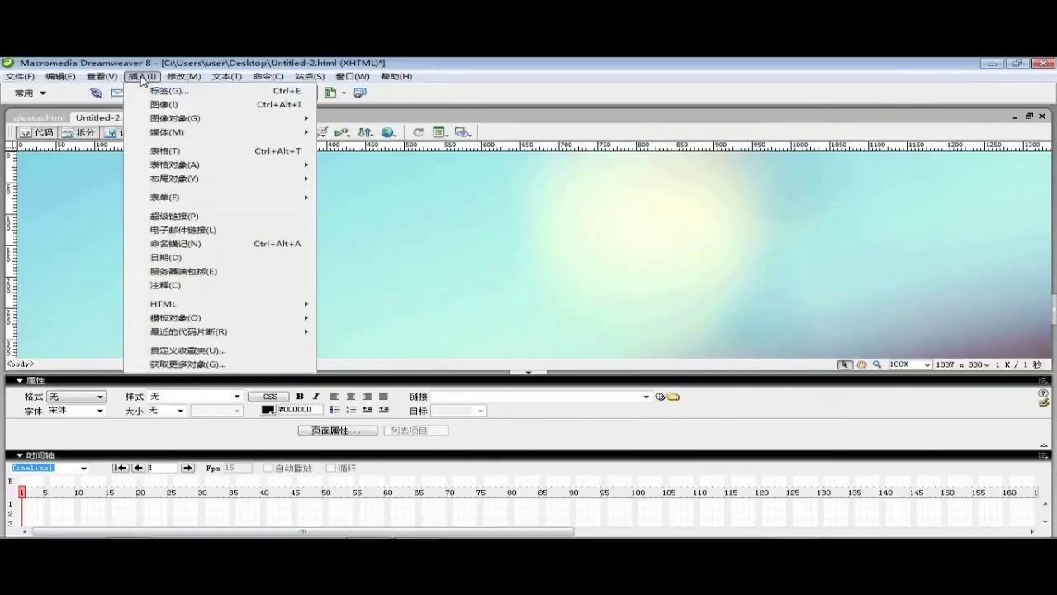
{"action": "left_click", "coordinate": [208, 152]}
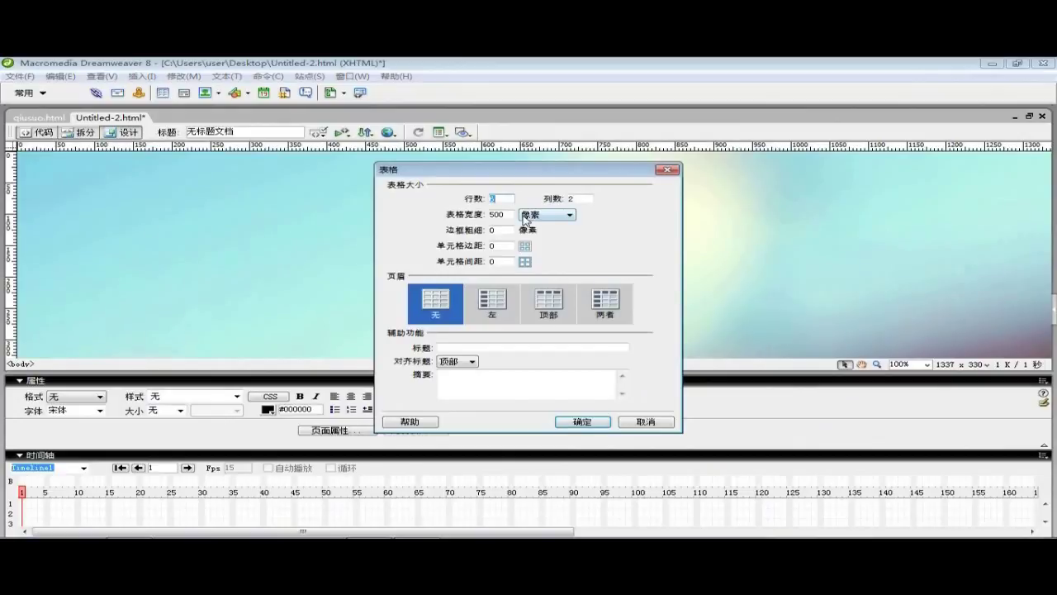
{"action": "double_click", "coordinate": [588, 200]}
{"action": "type", "text": "1"}
{"action": "key", "text": "Tab"}
{"action": "type", "text": "726"}
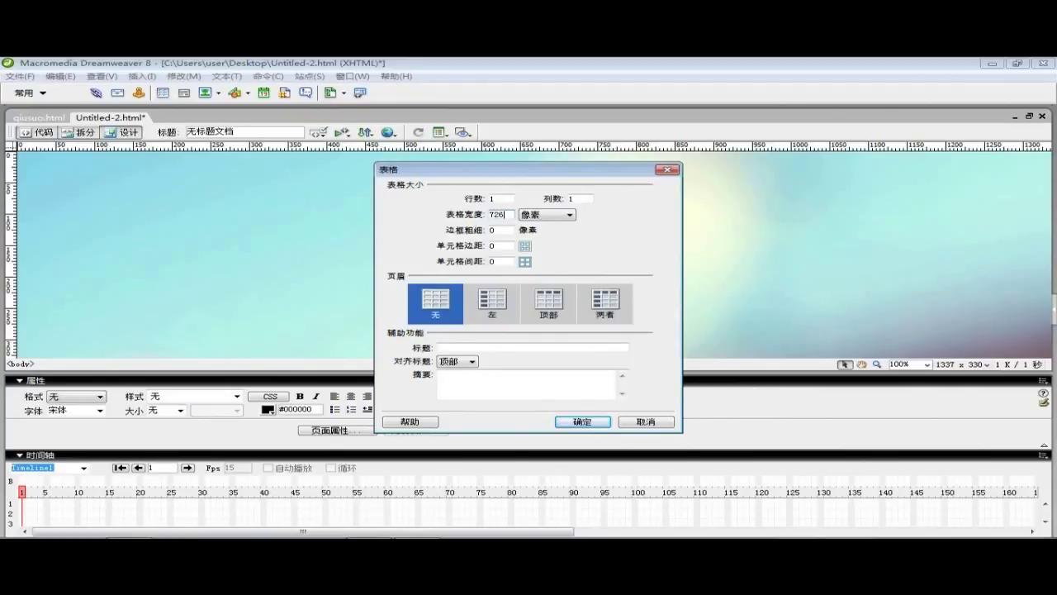
{"action": "left_click", "coordinate": [578, 423]}
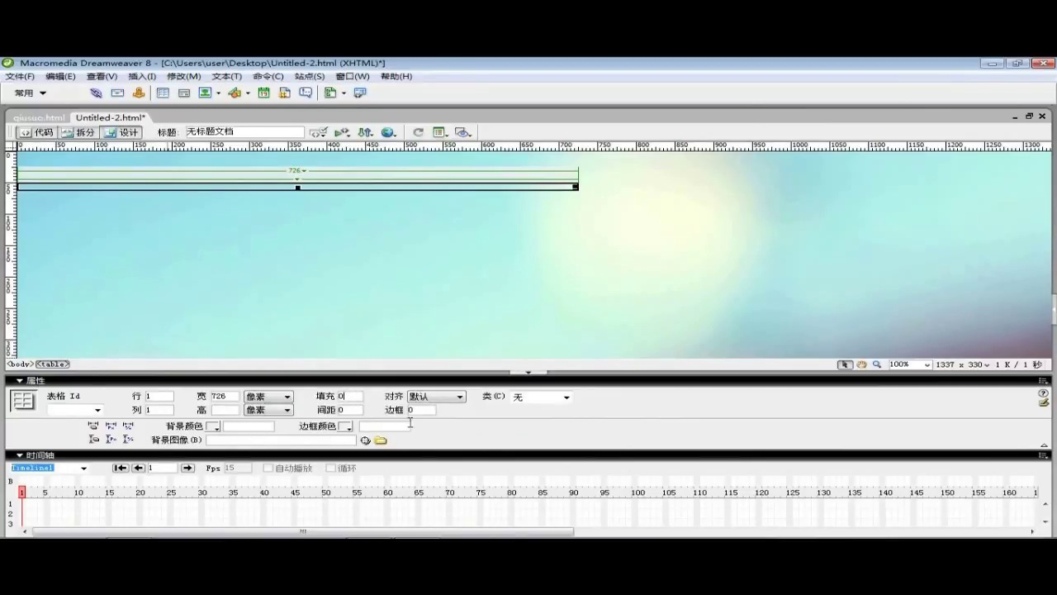
- Format the table with a border of 1, centre alignment (居中对齐) and background colour #666699
{"action": "left_click", "coordinate": [225, 410]}
{"action": "double_click", "coordinate": [423, 410]}
{"action": "type", "text": "1"}
{"action": "left_click", "coordinate": [451, 397]}
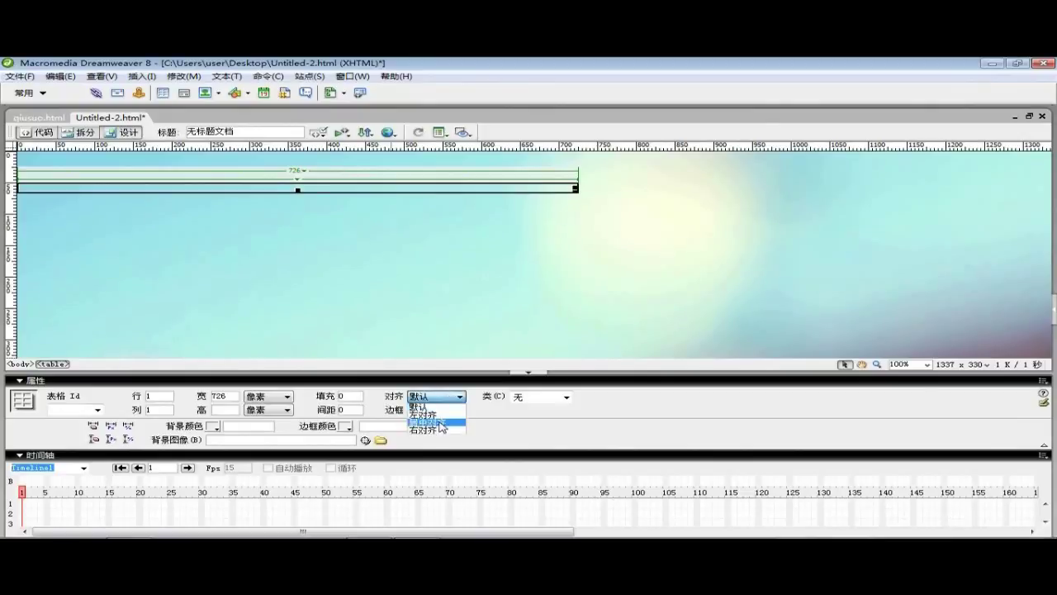
{"action": "left_click", "coordinate": [441, 423]}
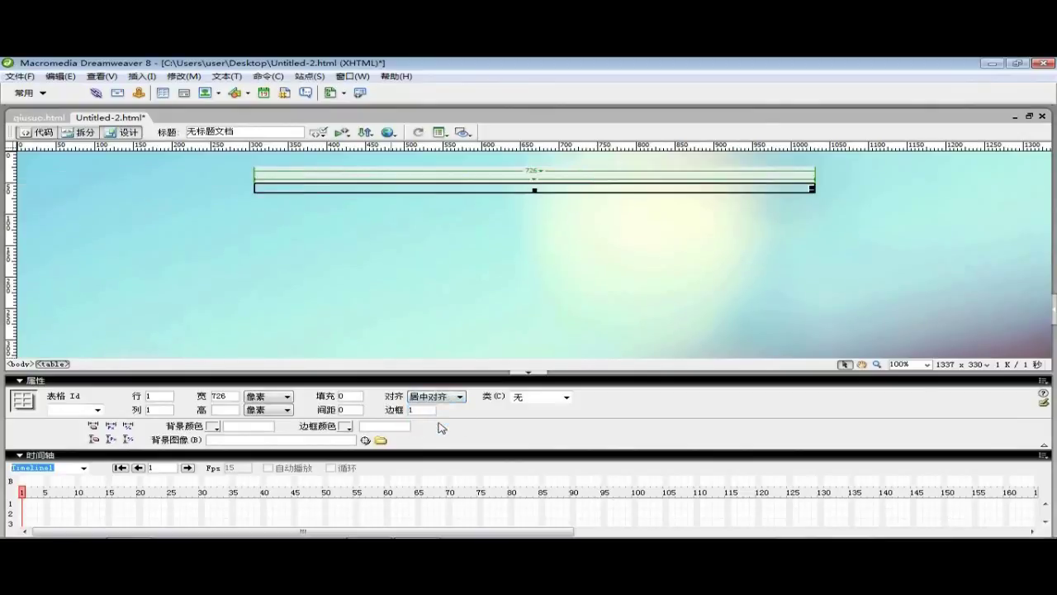
{"action": "left_click", "coordinate": [213, 426]}
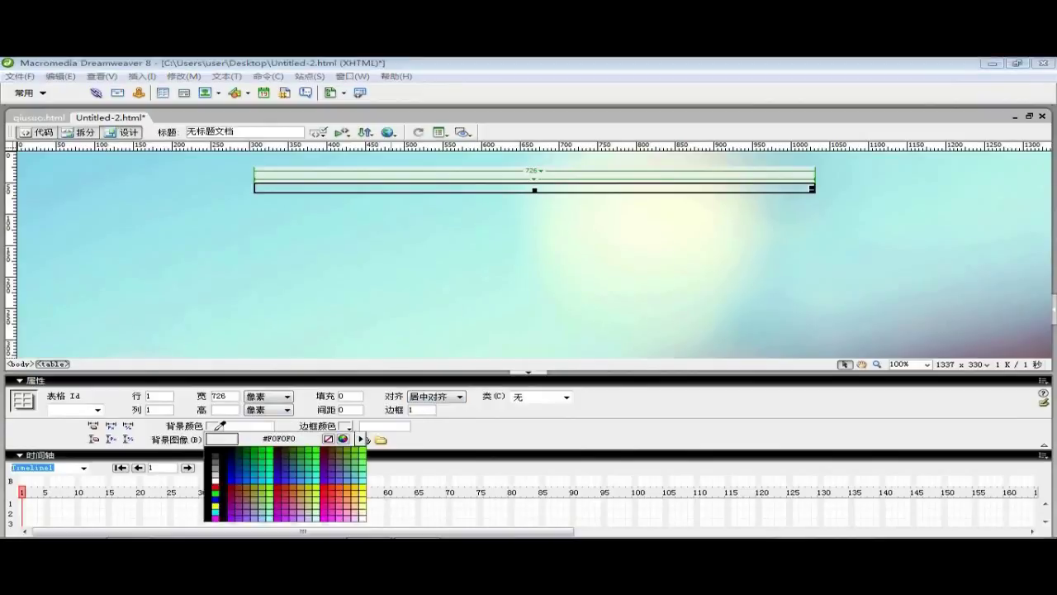
{"action": "left_click", "coordinate": [339, 465]}
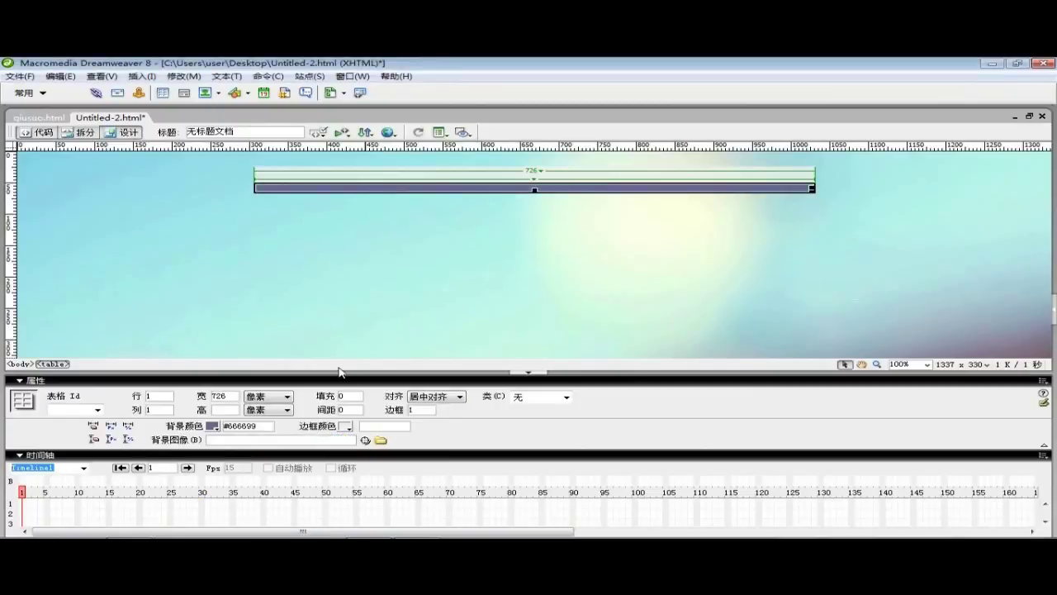
- Insert a nested 3-row, 2-column table with 100 percent width and cell spacing 0 inside the table cell, and give it background colour #FFCC00
{"action": "left_click", "coordinate": [541, 188]}
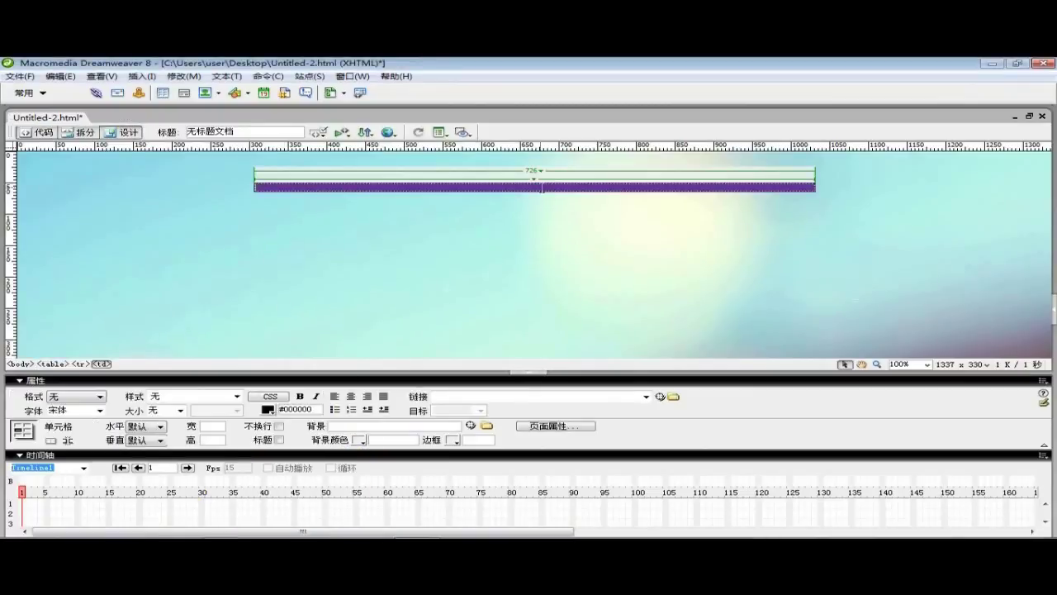
{"action": "left_click", "coordinate": [141, 76]}
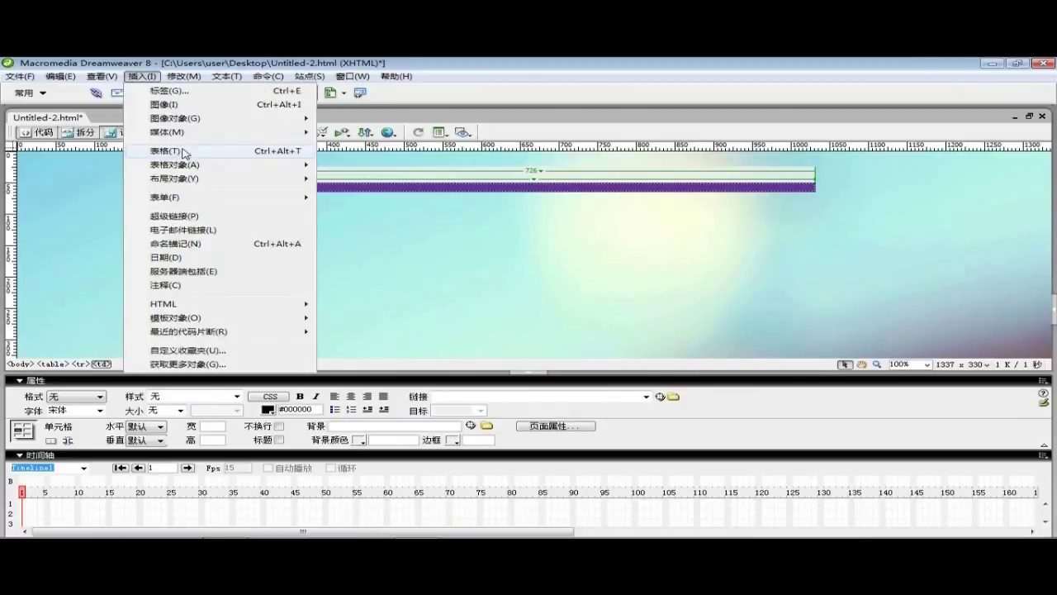
{"action": "left_click", "coordinate": [184, 152]}
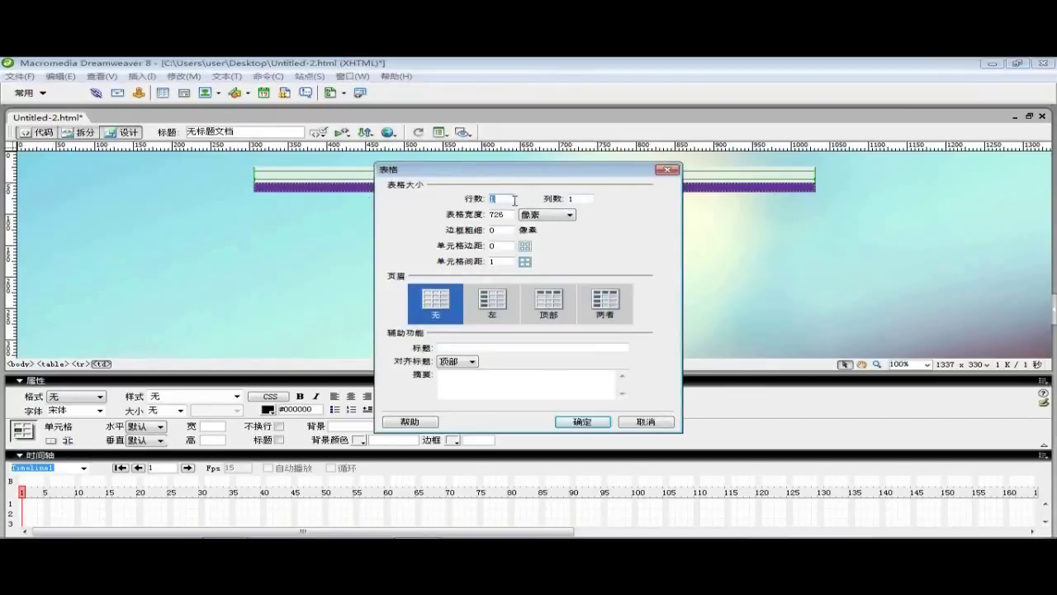
{"action": "type", "text": "32"}
{"action": "key", "text": "Tab"}
{"action": "type", "text": "100"}
{"action": "left_click", "coordinate": [546, 214]}
{"action": "left_click", "coordinate": [566, 238]}
{"action": "left_click_drag", "start_coordinate": [500, 261], "coordinate": [475, 265]}
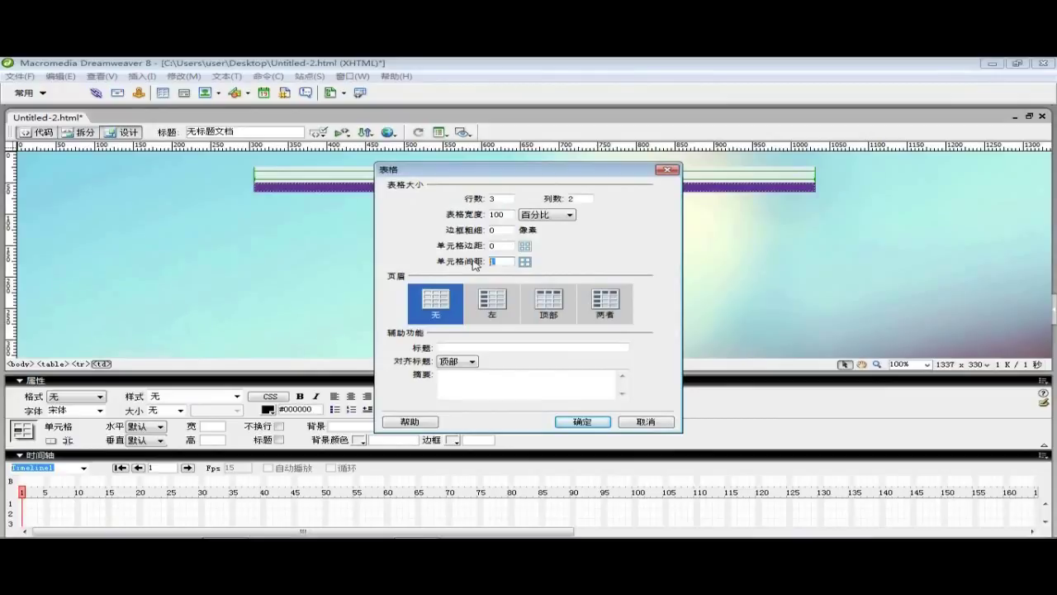
{"action": "type", "text": "0"}
{"action": "left_click", "coordinate": [588, 422]}
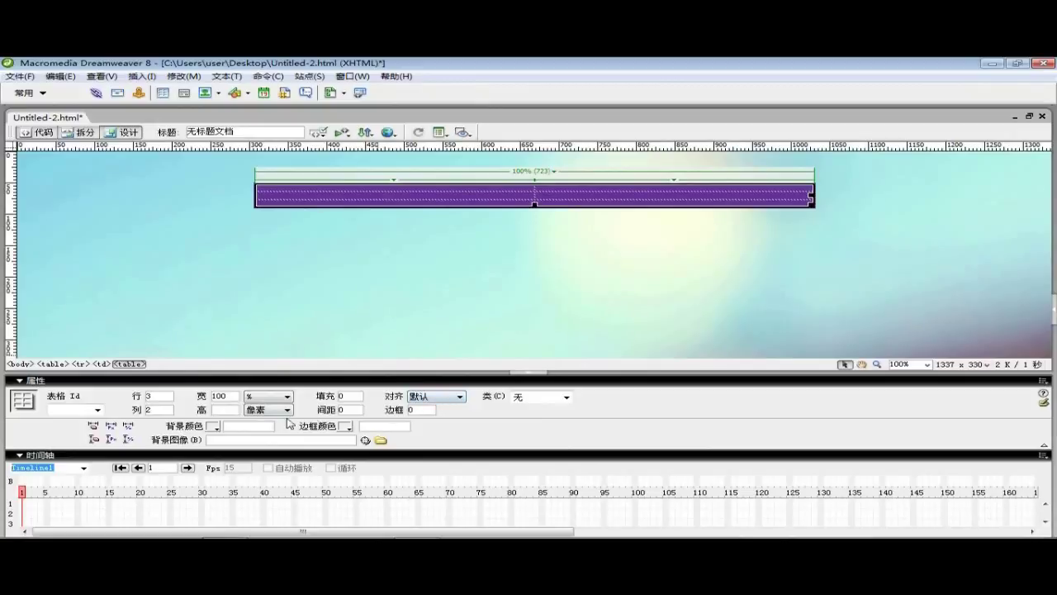
{"action": "left_click", "coordinate": [213, 426]}
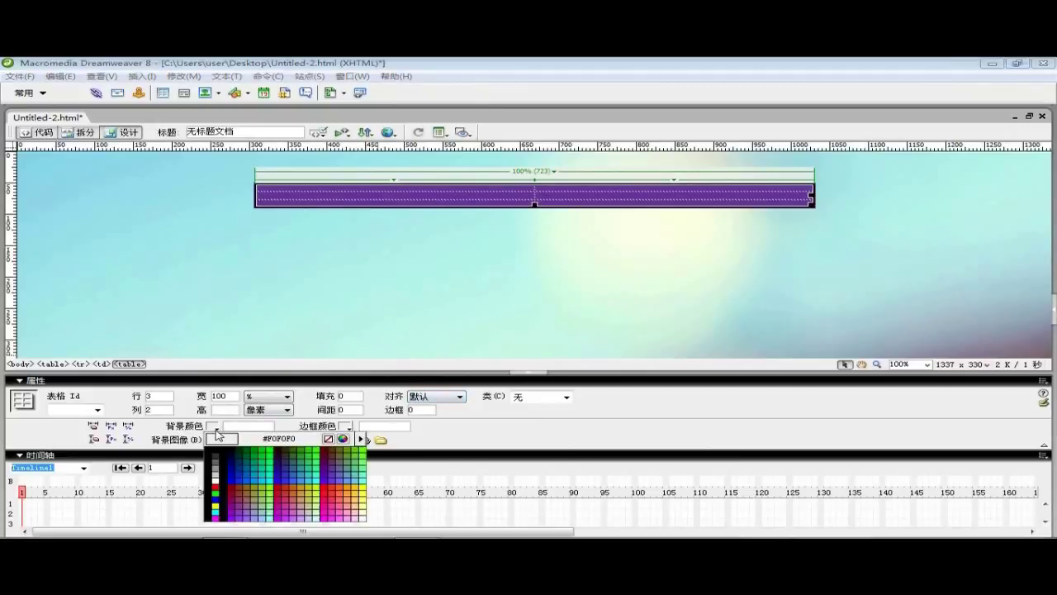
{"action": "left_click", "coordinate": [361, 480]}
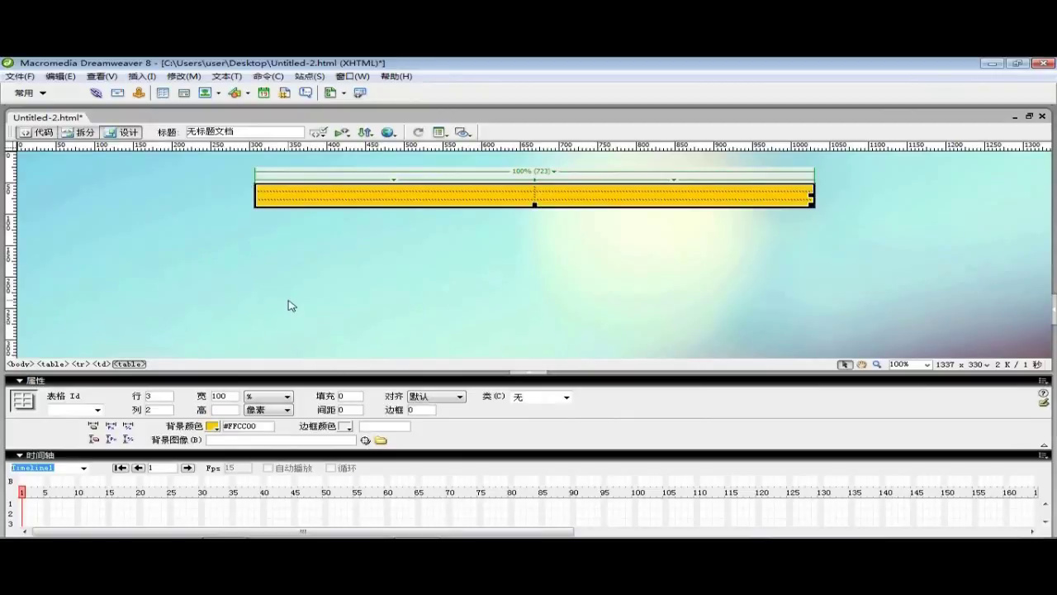
- Set the nested table's first cell to a width of 173 and a height of 137
{"action": "left_click", "coordinate": [304, 194]}
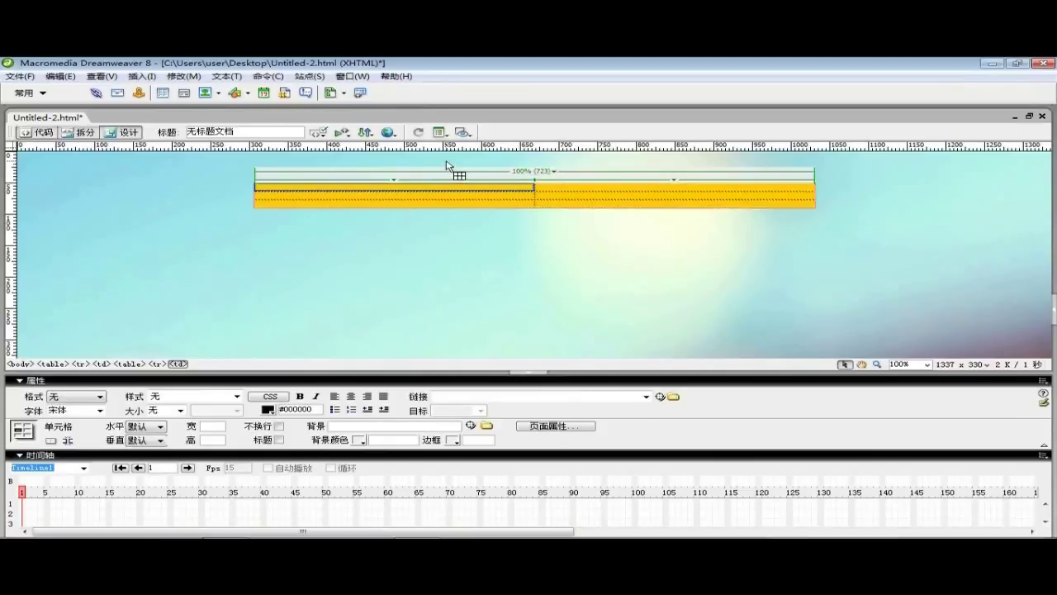
{"action": "left_click", "coordinate": [207, 425]}
{"action": "type", "text": "173"}
{"action": "left_click", "coordinate": [217, 439]}
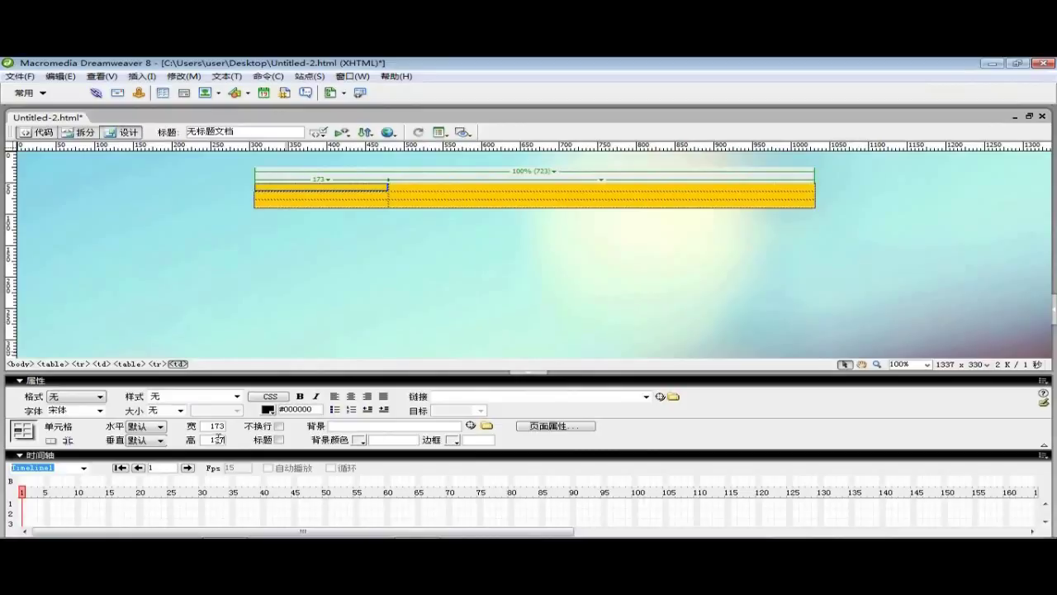
{"action": "type", "text": "137"}
{"action": "key", "text": "Return"}
- Set the height of the nested table's middle row to 238
{"action": "left_click", "coordinate": [316, 271]}
{"action": "left_click_drag", "start_coordinate": [316, 271], "coordinate": [406, 286]}
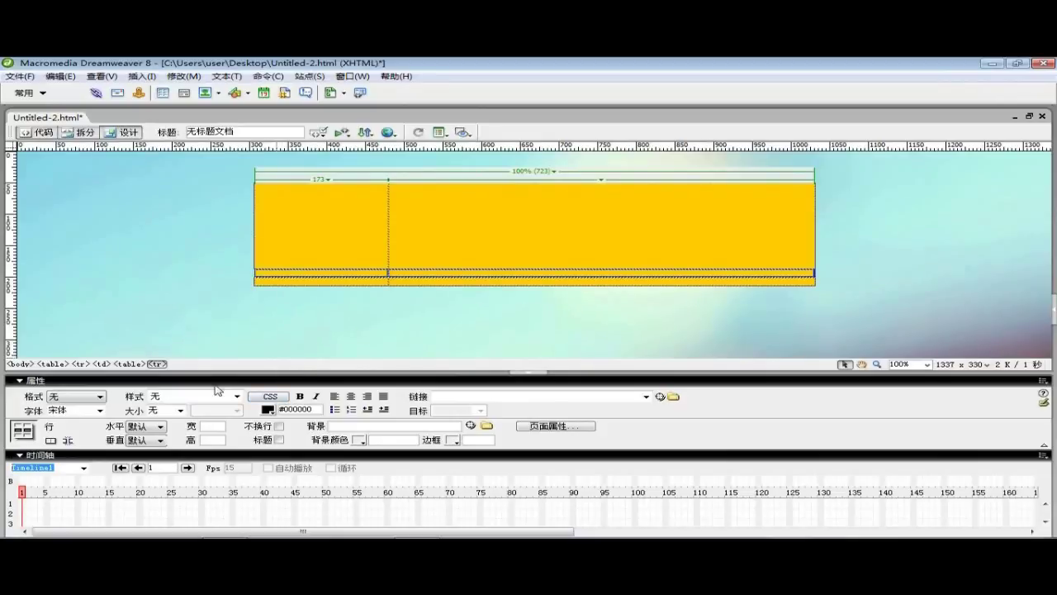
{"action": "left_click", "coordinate": [209, 440]}
{"action": "type", "text": "238"}
{"action": "key", "text": "Return"}
- Merge the two cells of the nested table's last row into one
{"action": "scroll", "coordinate": [330, 342], "scroll_direction": "down", "scroll_amount": 3}
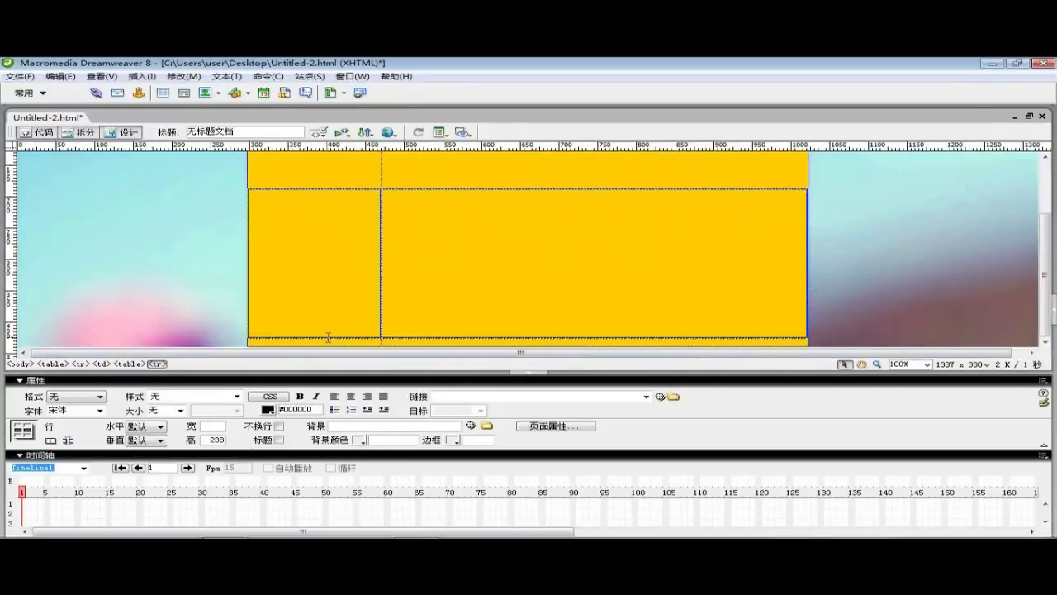
{"action": "left_click", "coordinate": [264, 335]}
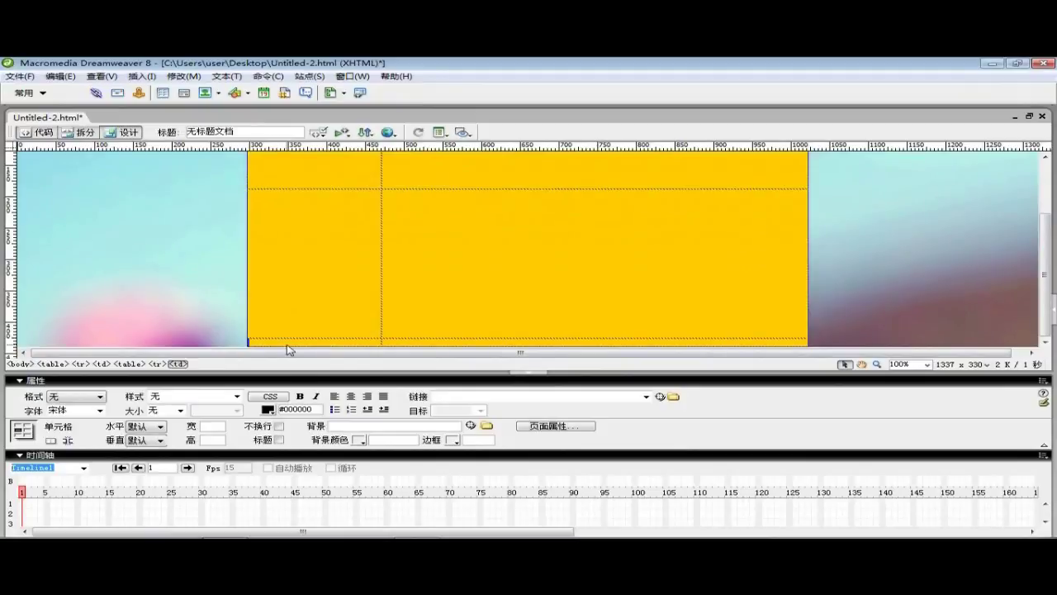
{"action": "left_click", "coordinate": [405, 347]}
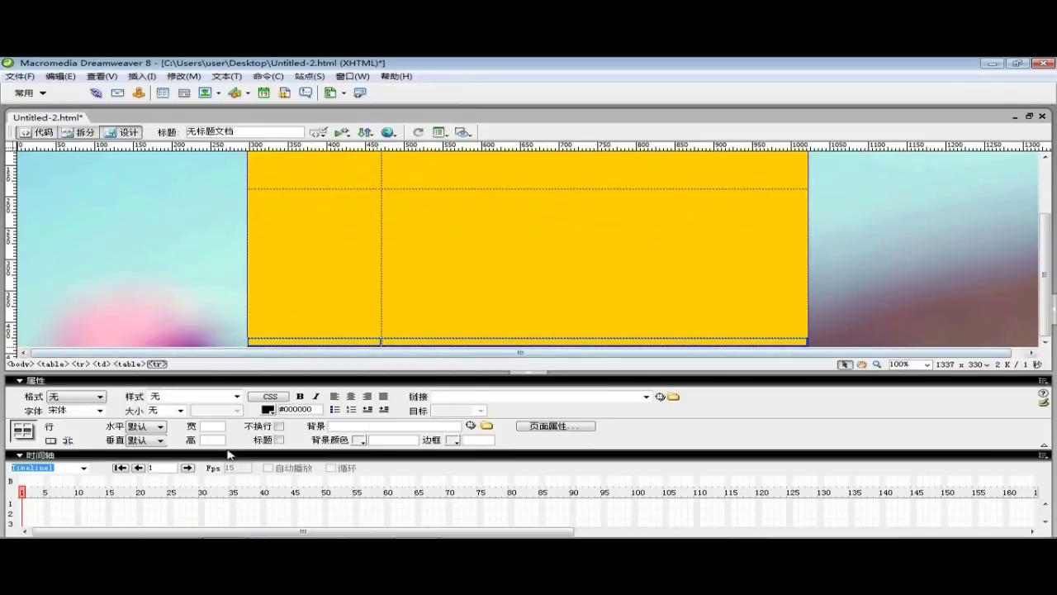
{"action": "right_click", "coordinate": [446, 348]}
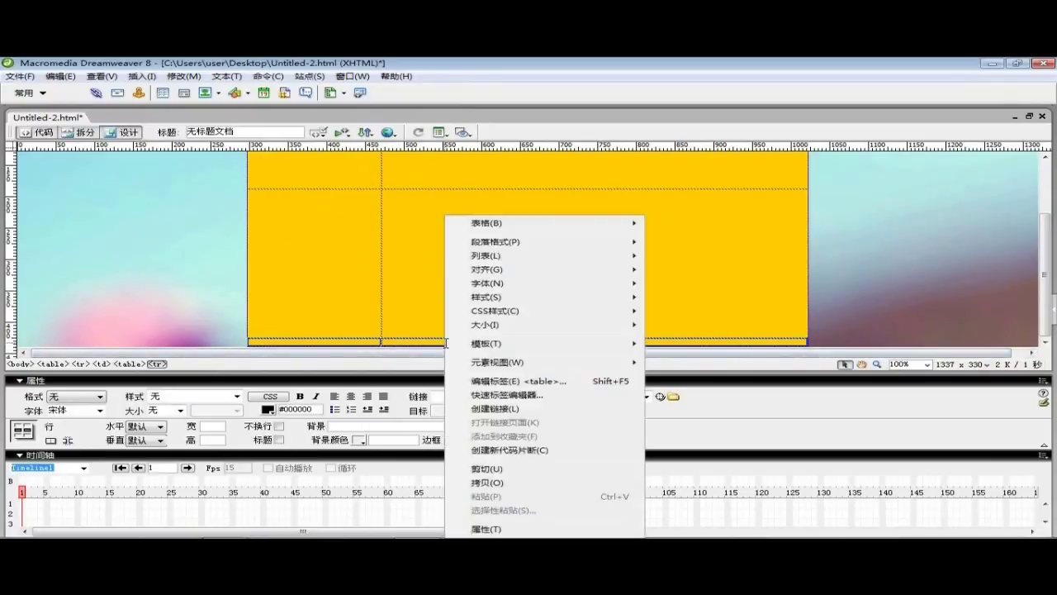
{"action": "mouse_move", "coordinate": [573, 228]}
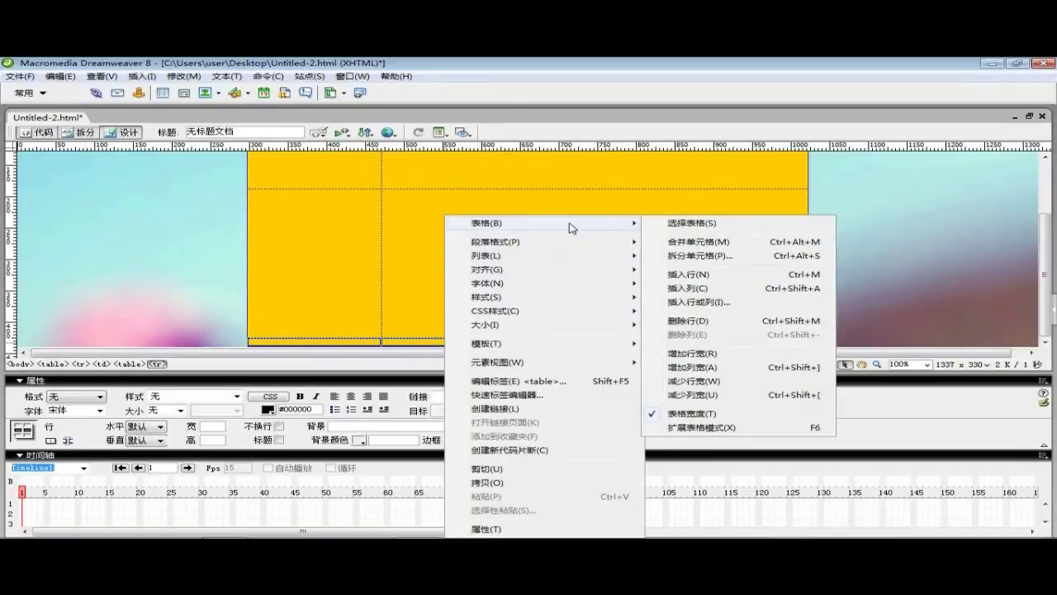
{"action": "left_click", "coordinate": [704, 243]}
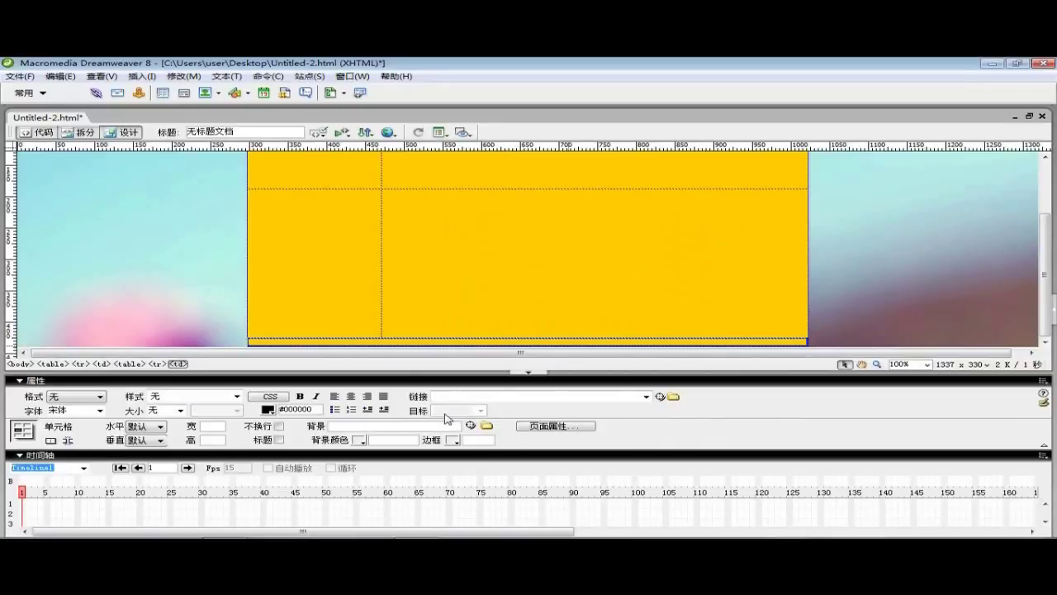
- Set the height of the nested table's merged last row to 50
{"action": "left_click", "coordinate": [217, 439]}
{"action": "type", "text": "50"}
{"action": "key", "text": "Return"}
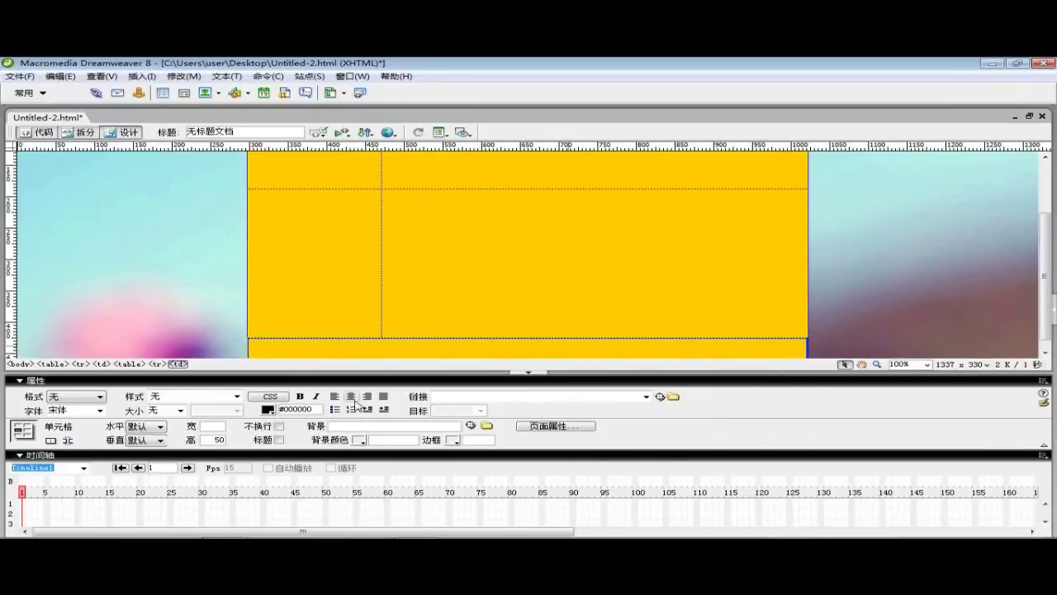
- Add the centred, bold text SUPINFO to the nested table's last row
{"action": "left_click", "coordinate": [351, 397]}
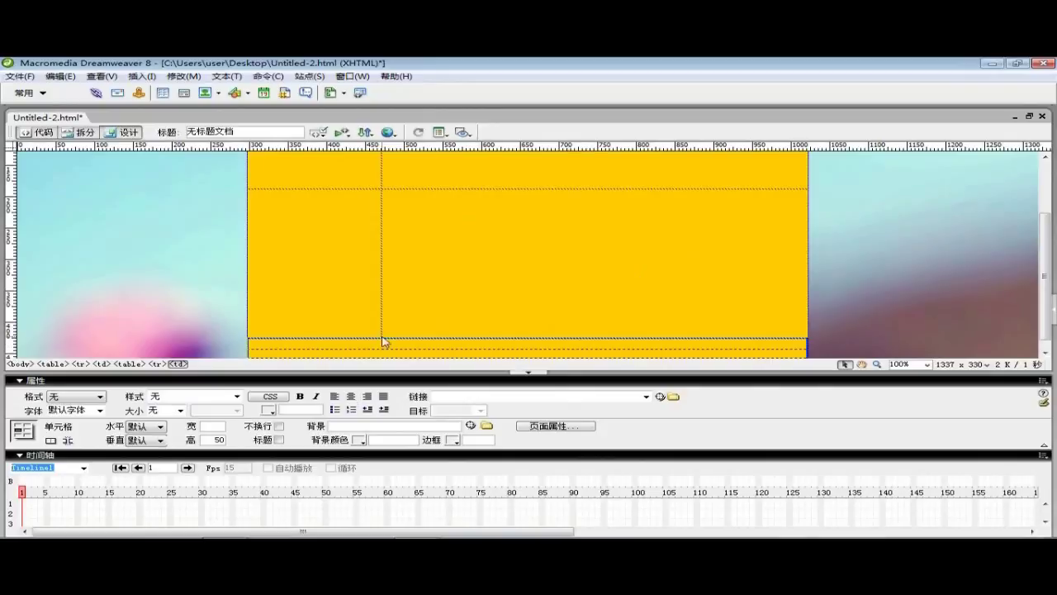
{"action": "left_click", "coordinate": [469, 350]}
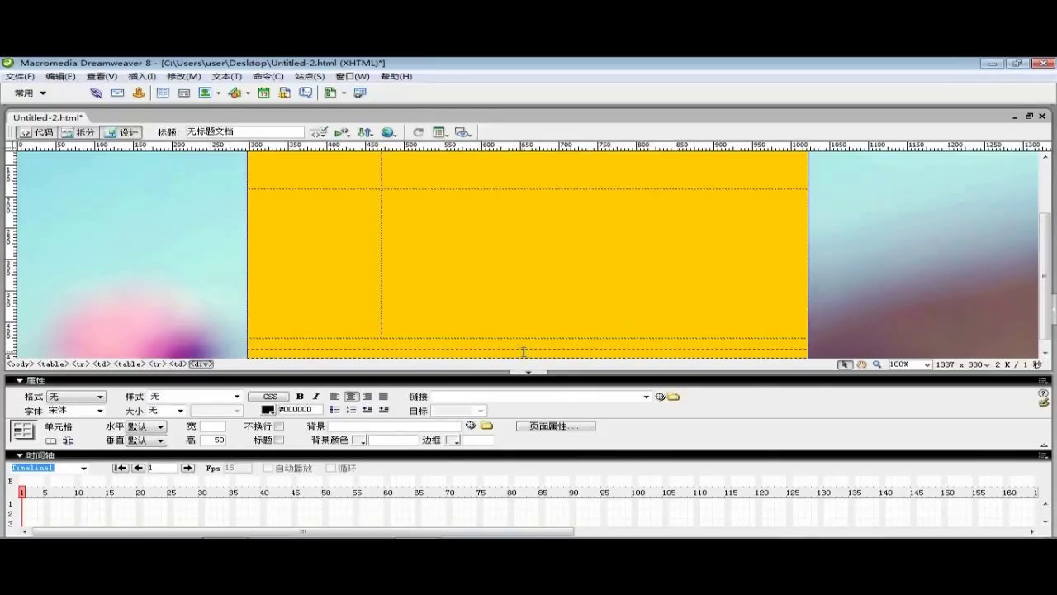
{"action": "type", "text": "SUPINFO"}
{"action": "left_click_drag", "start_coordinate": [557, 355], "coordinate": [496, 352]}
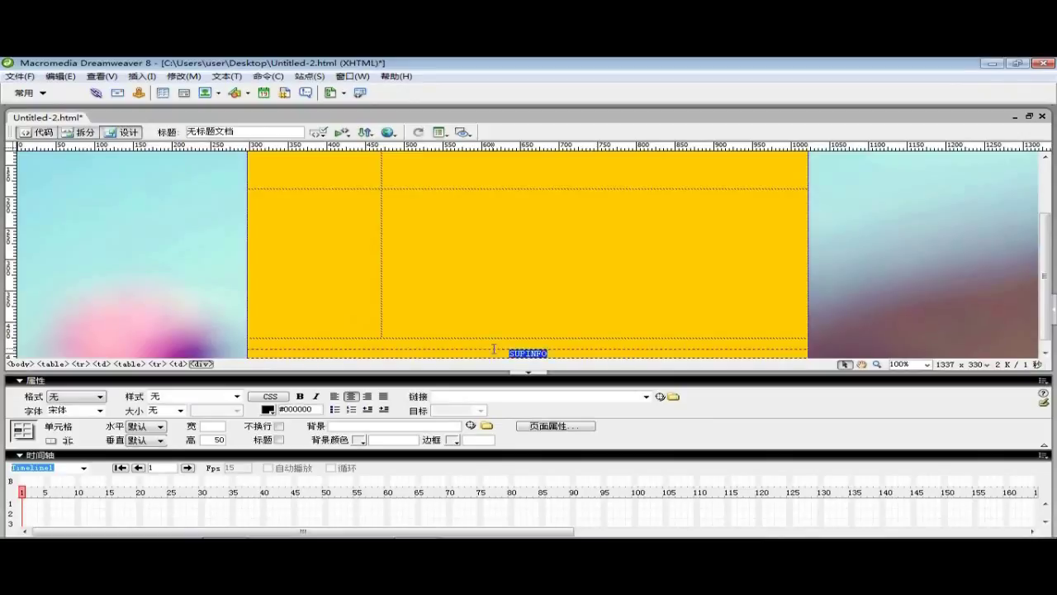
{"action": "left_click", "coordinate": [301, 396]}
{"action": "left_click", "coordinate": [601, 317]}
- Insert the image 图片2.png from the desktop into the first cell of the nested table, without alternative text
{"action": "scroll", "coordinate": [600, 314], "scroll_direction": "down", "scroll_amount": 1}
{"action": "scroll", "coordinate": [601, 314], "scroll_direction": "up", "scroll_amount": 3}
{"action": "left_click", "coordinate": [288, 219]}
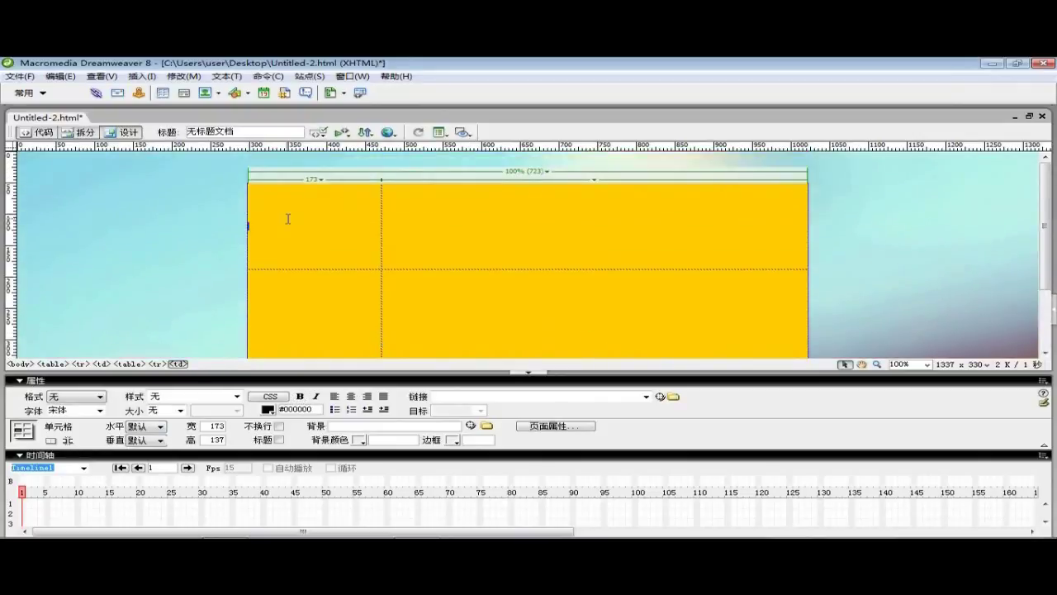
{"action": "left_click", "coordinate": [135, 76]}
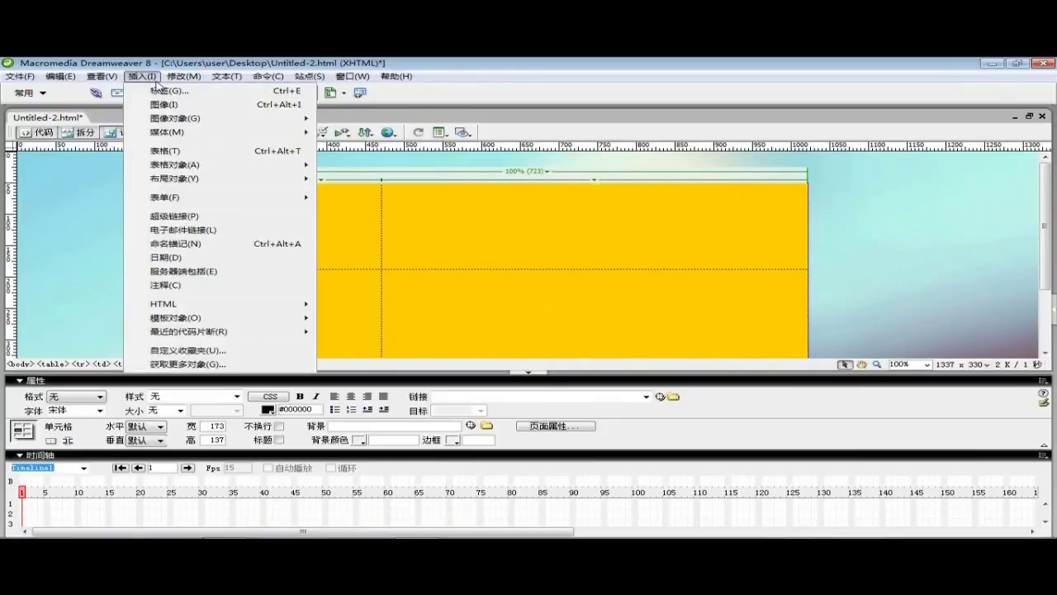
{"action": "left_click", "coordinate": [206, 106]}
{"action": "left_click_drag", "start_coordinate": [609, 256], "coordinate": [603, 309]}
{"action": "scroll", "coordinate": [607, 306], "scroll_direction": "down", "scroll_amount": 3}
{"action": "left_click", "coordinate": [417, 307]}
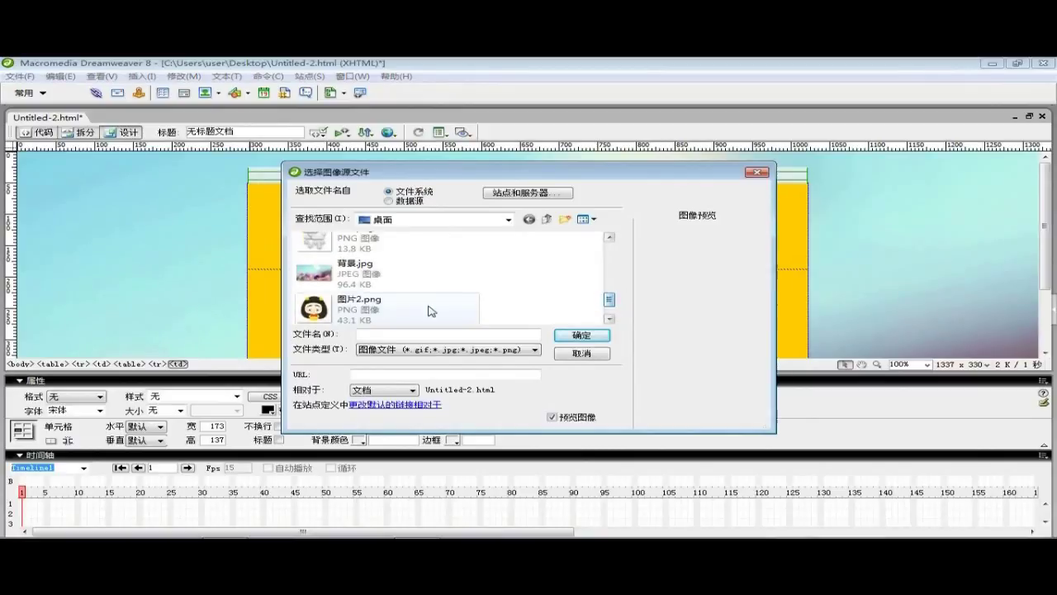
{"action": "left_click", "coordinate": [578, 335]}
{"action": "left_click", "coordinate": [656, 266]}
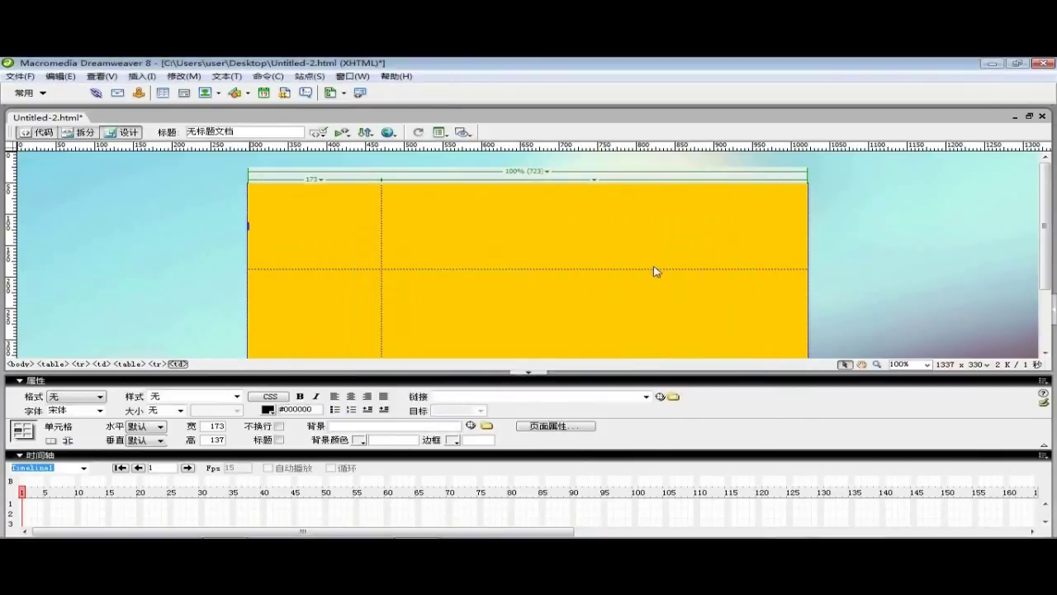
- Insert the image 135.png into the second cell of the nested table's first row, without alternative text
{"action": "left_click", "coordinate": [630, 243]}
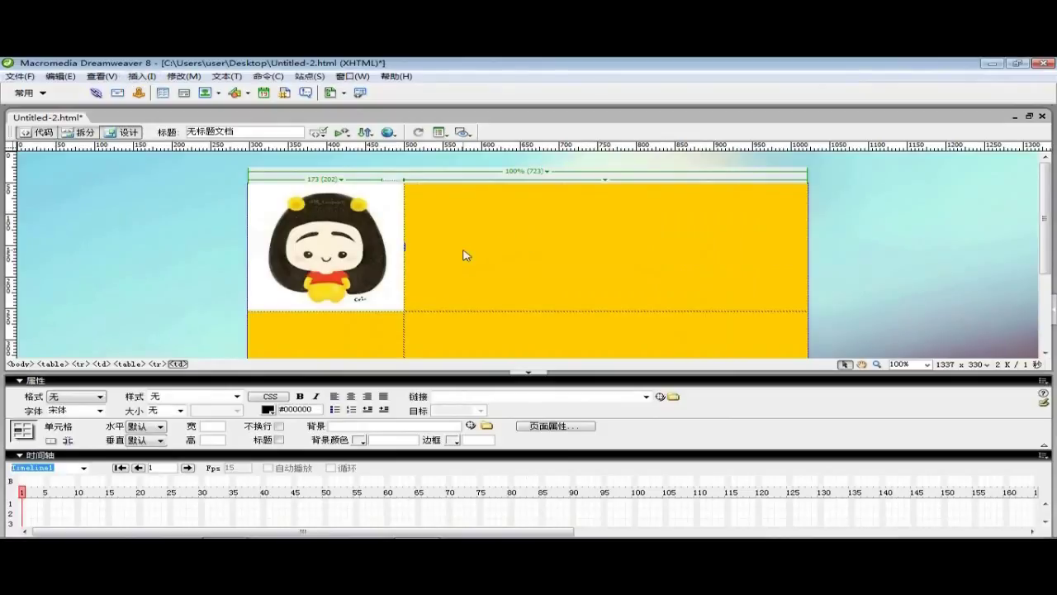
{"action": "left_click", "coordinate": [141, 76]}
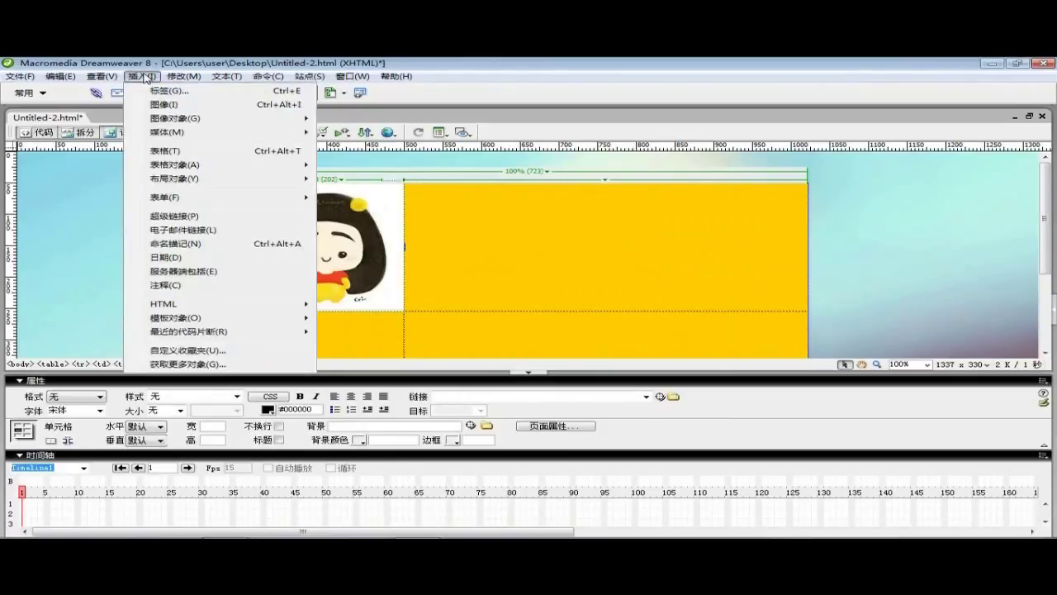
{"action": "left_click", "coordinate": [165, 105]}
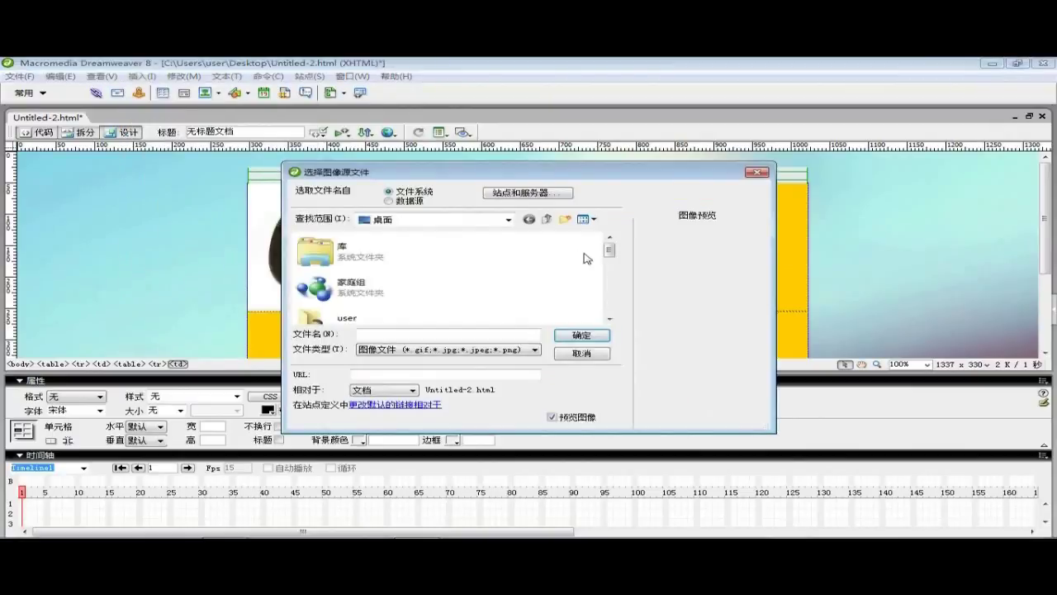
{"action": "left_click_drag", "start_coordinate": [607, 257], "coordinate": [495, 300]}
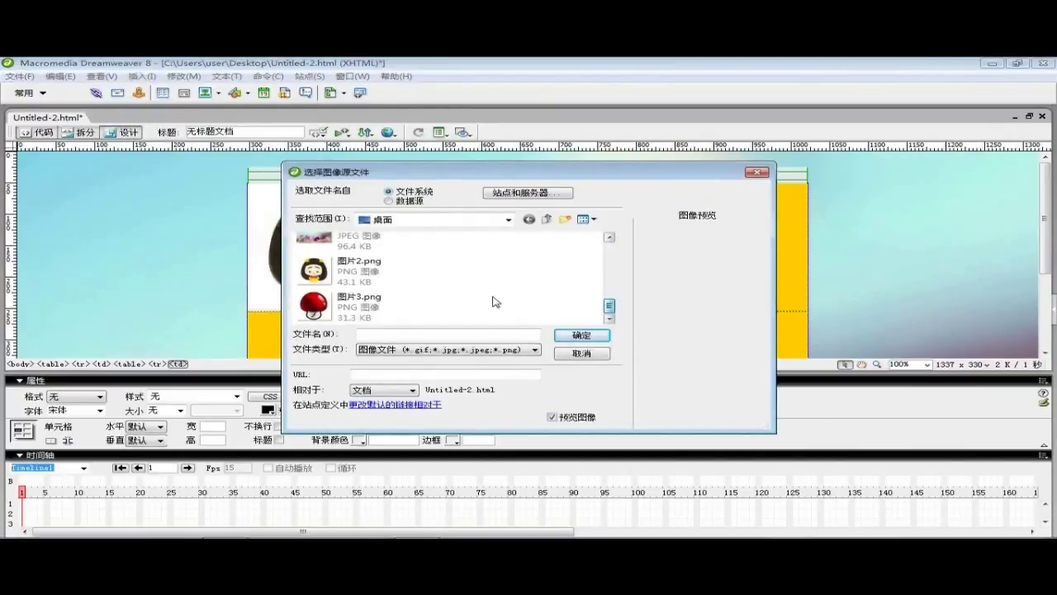
{"action": "left_click_drag", "start_coordinate": [609, 304], "coordinate": [609, 291]}
{"action": "left_click", "coordinate": [460, 302]}
{"action": "left_click", "coordinate": [584, 335]}
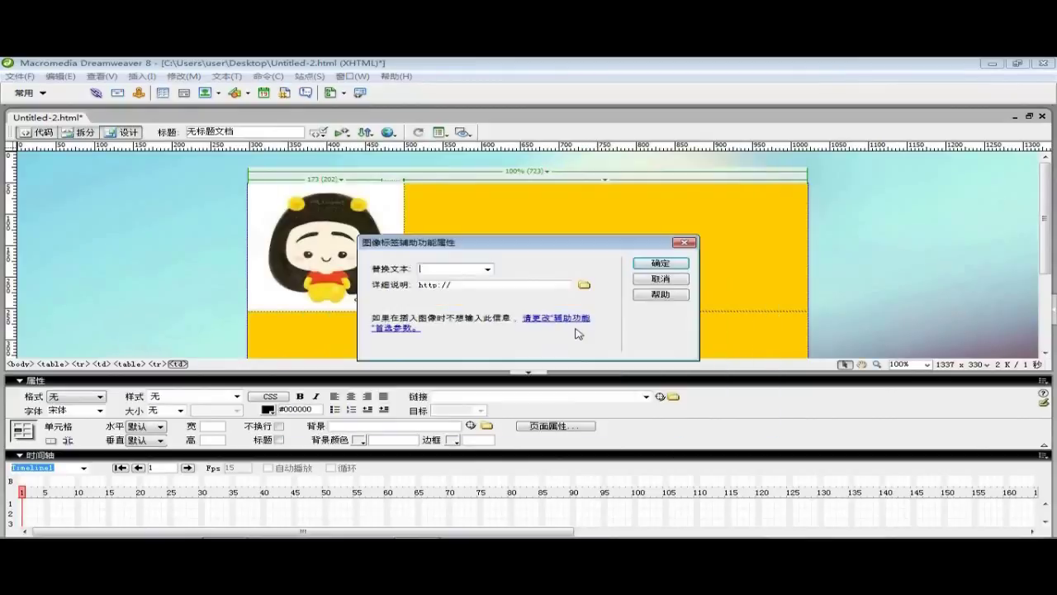
{"action": "left_click", "coordinate": [647, 264]}
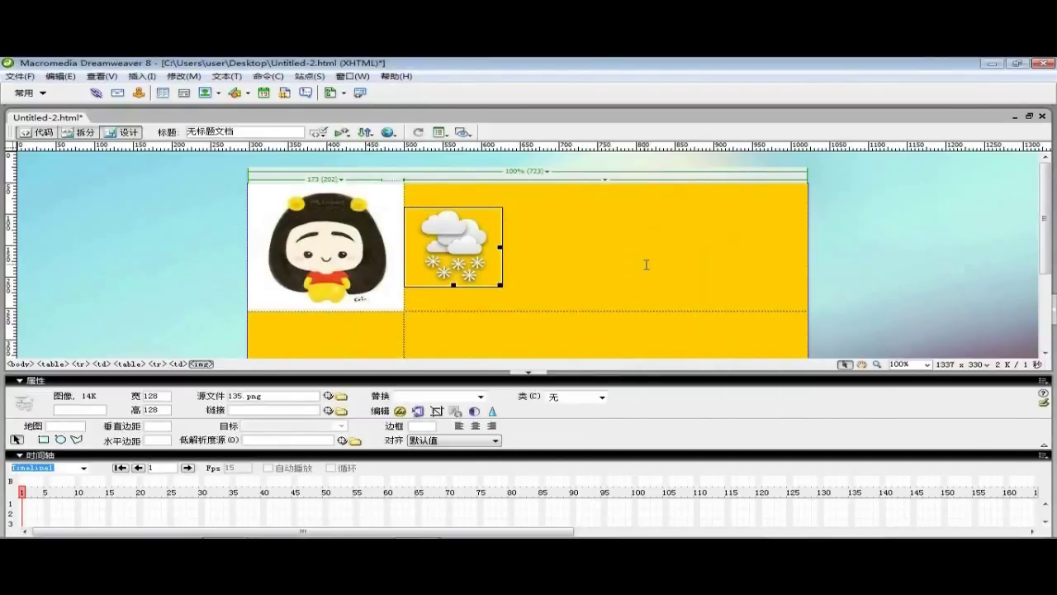
{"action": "left_click", "coordinate": [647, 265]}
- Insert a centre-aligned 6-row, 1-column table with 95 percent width and cell spacing 5 in the middle row's first cell
{"action": "scroll", "coordinate": [646, 260], "scroll_direction": "down", "scroll_amount": 1}
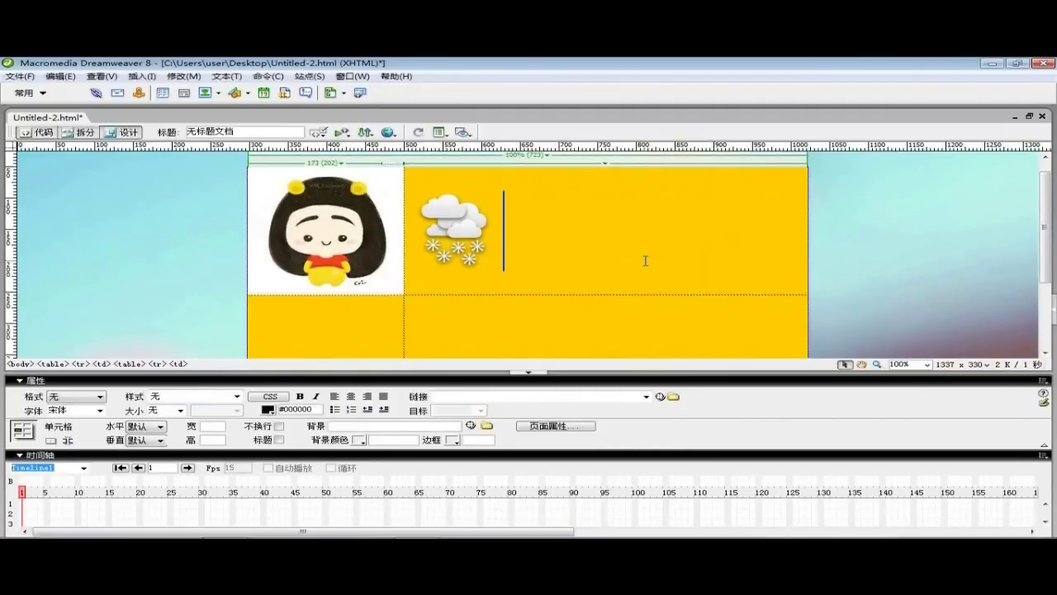
{"action": "scroll", "coordinate": [646, 260], "scroll_direction": "down", "scroll_amount": 4}
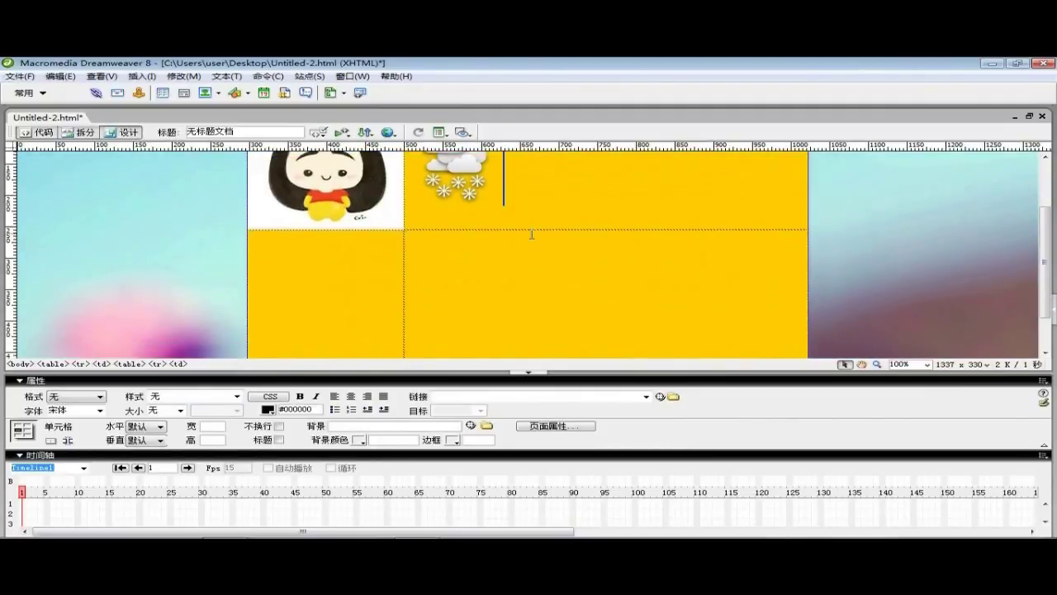
{"action": "scroll", "coordinate": [289, 246], "scroll_direction": "down", "scroll_amount": 3}
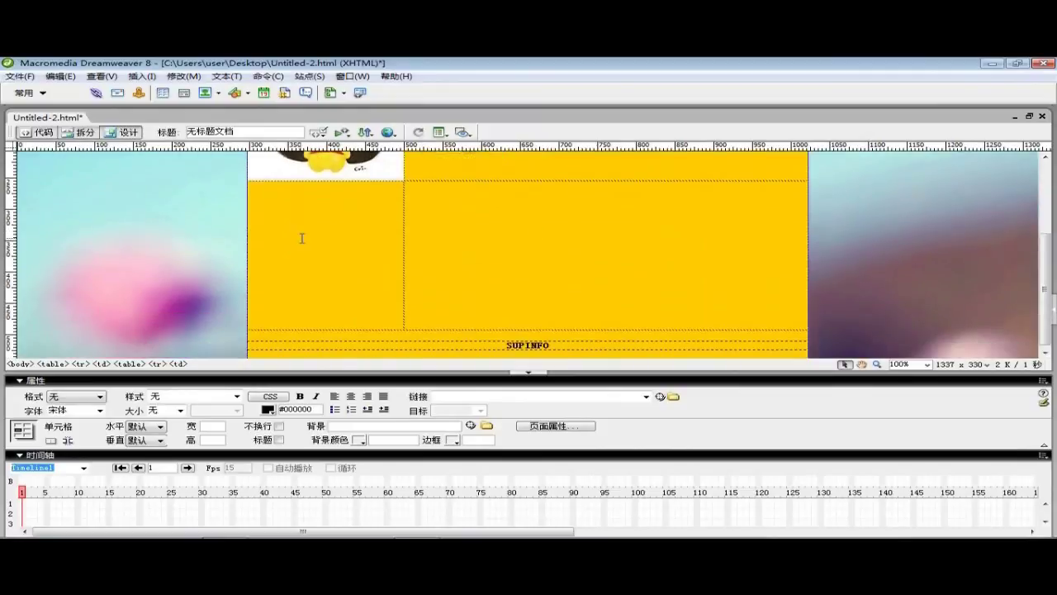
{"action": "left_click", "coordinate": [301, 238]}
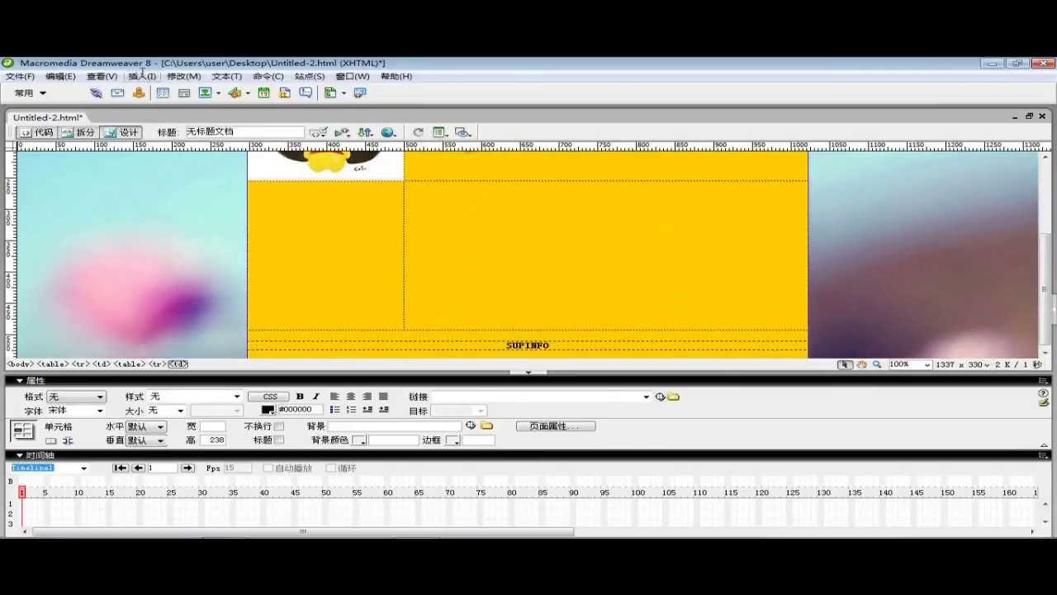
{"action": "left_click", "coordinate": [142, 76]}
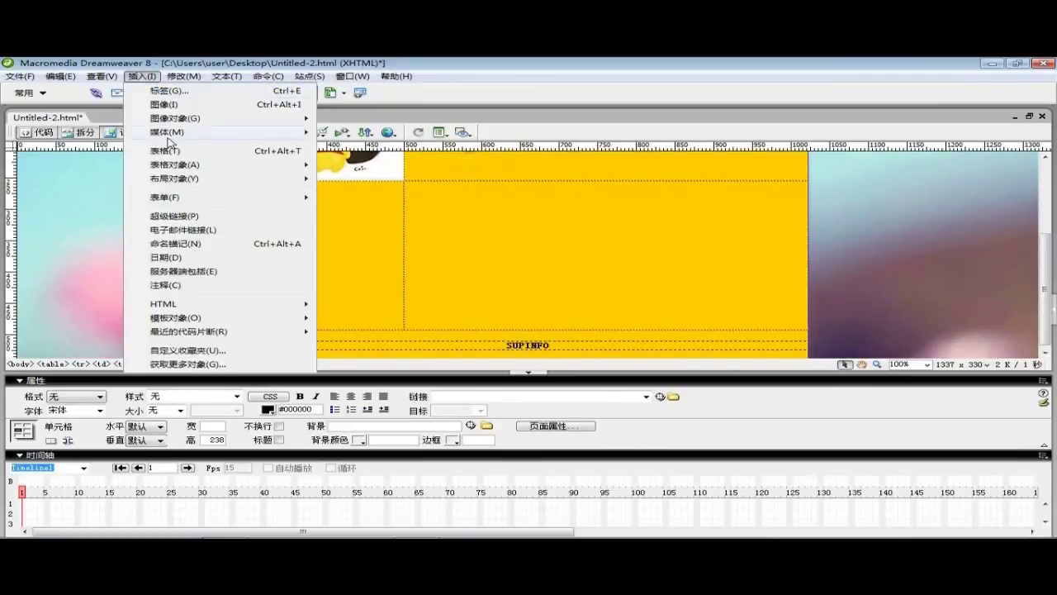
{"action": "left_click", "coordinate": [180, 157]}
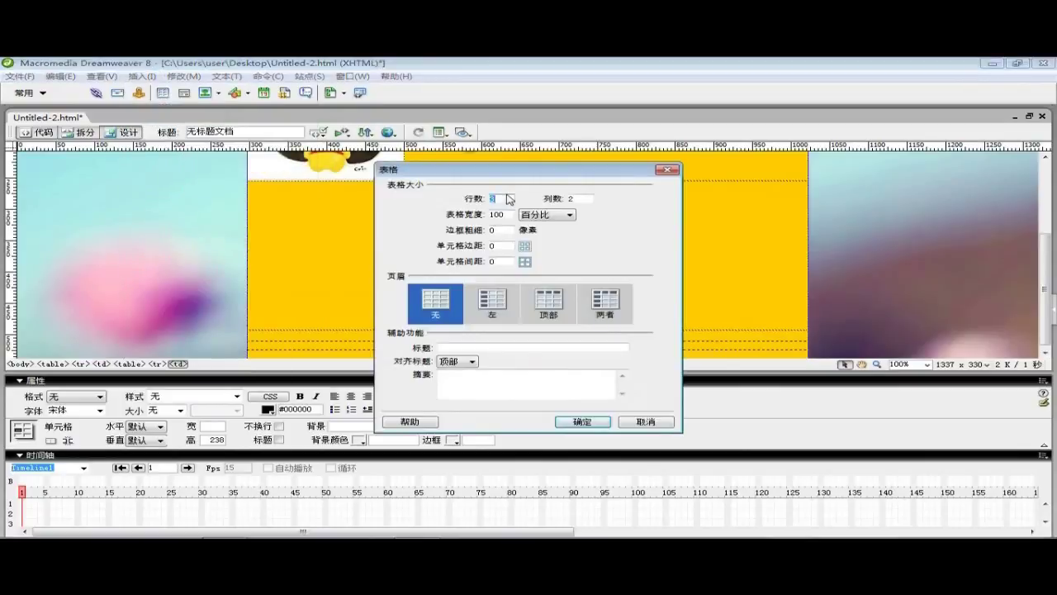
{"action": "type", "text": "6"}
{"action": "key", "text": "Tab"}
{"action": "type", "text": "1"}
{"action": "double_click", "coordinate": [500, 215]}
{"action": "type", "text": "95"}
{"action": "double_click", "coordinate": [508, 261]}
{"action": "left_click", "coordinate": [580, 422]}
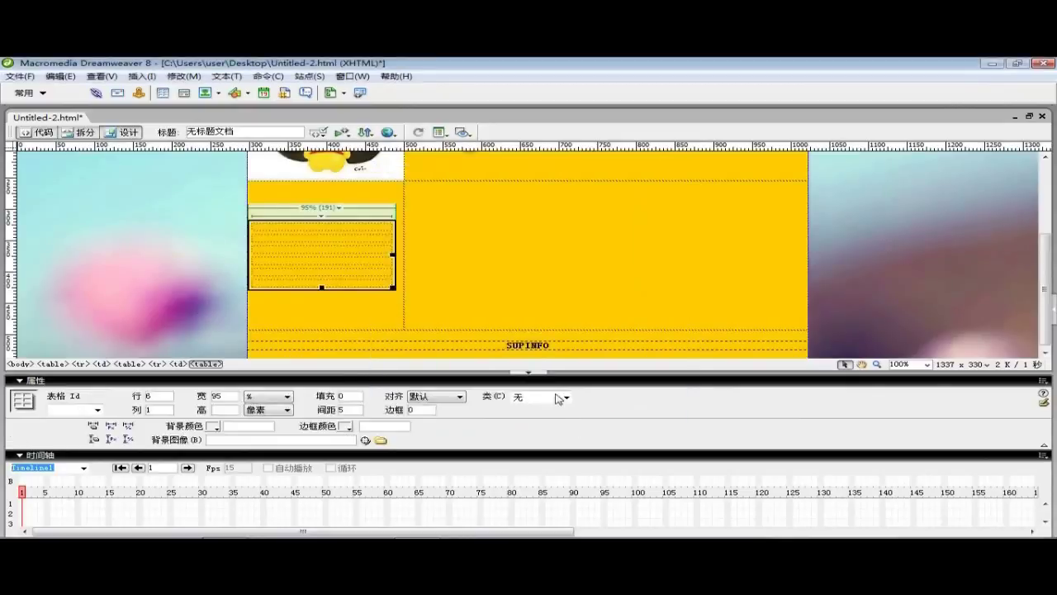
{"action": "left_click", "coordinate": [430, 398]}
{"action": "left_click", "coordinate": [444, 423]}
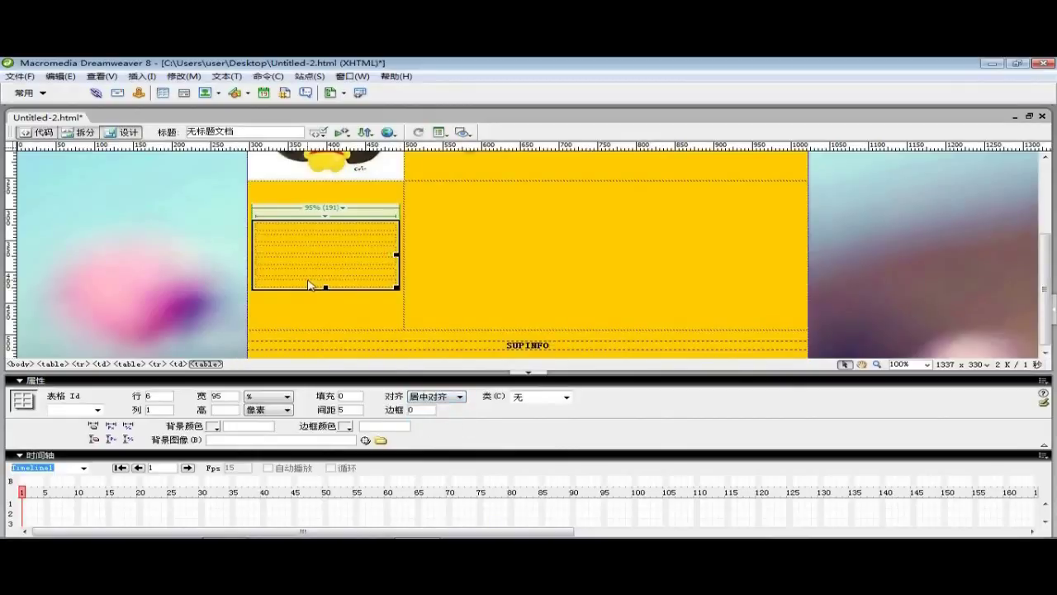
- Set the first row of the six-row table to a height of 15 and the other five rows to 40
{"action": "left_click", "coordinate": [359, 236]}
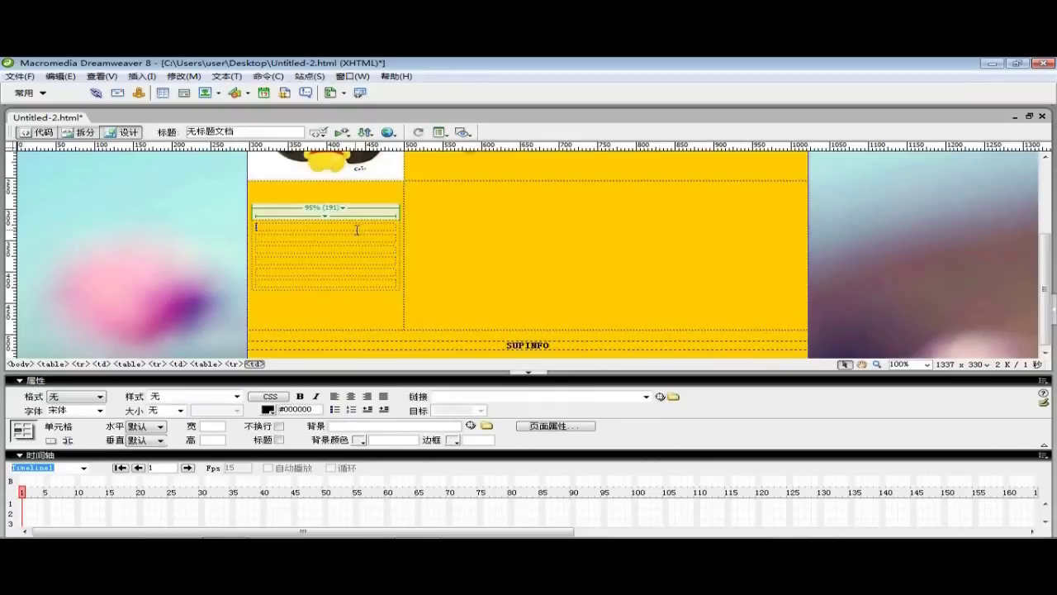
{"action": "left_click_drag", "start_coordinate": [371, 237], "coordinate": [359, 259]}
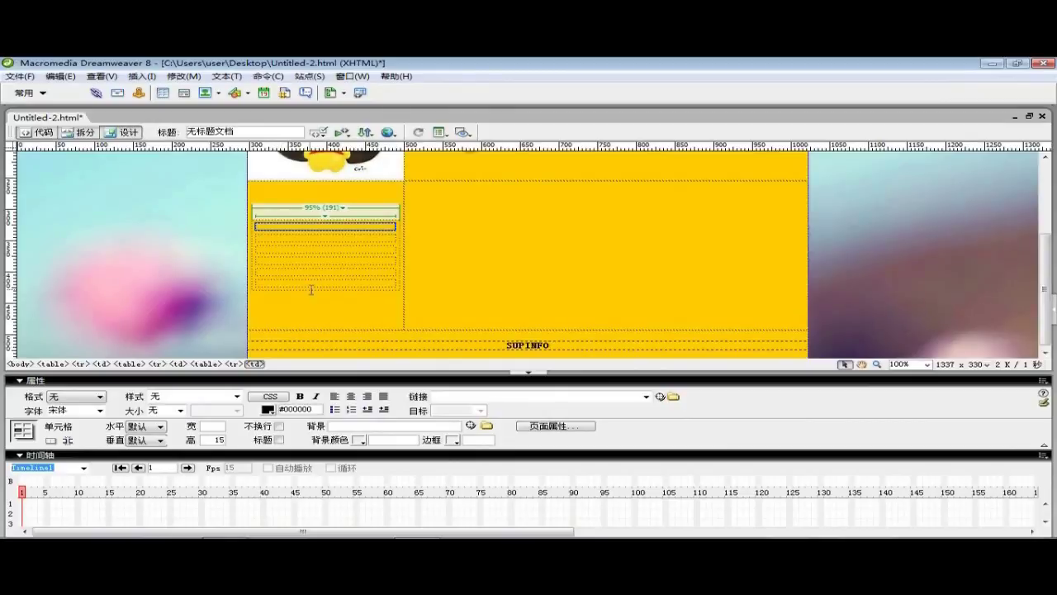
{"action": "left_click", "coordinate": [314, 238]}
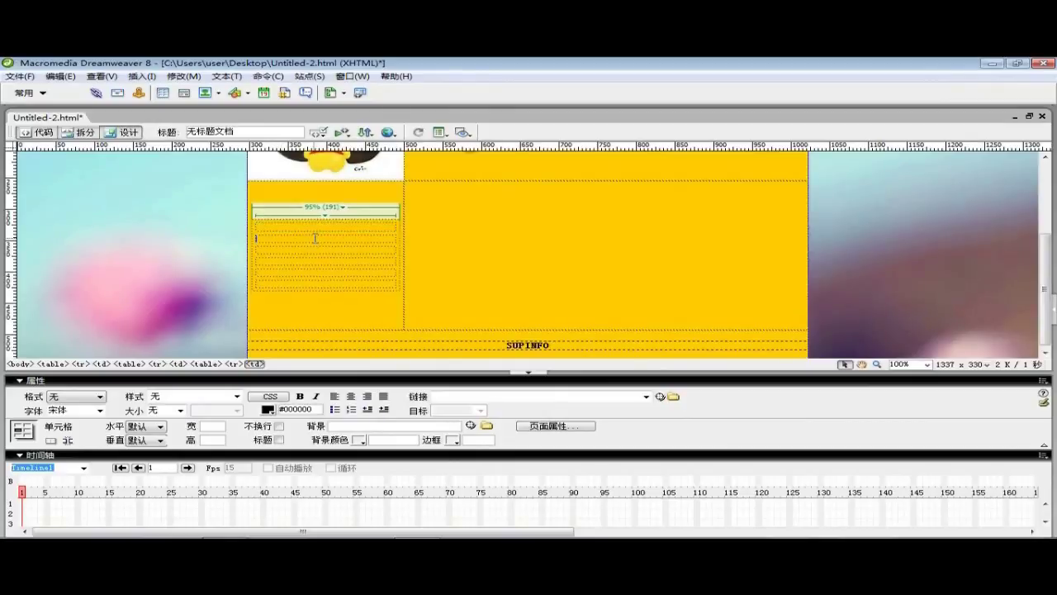
{"action": "left_click_drag", "start_coordinate": [314, 238], "coordinate": [313, 286]}
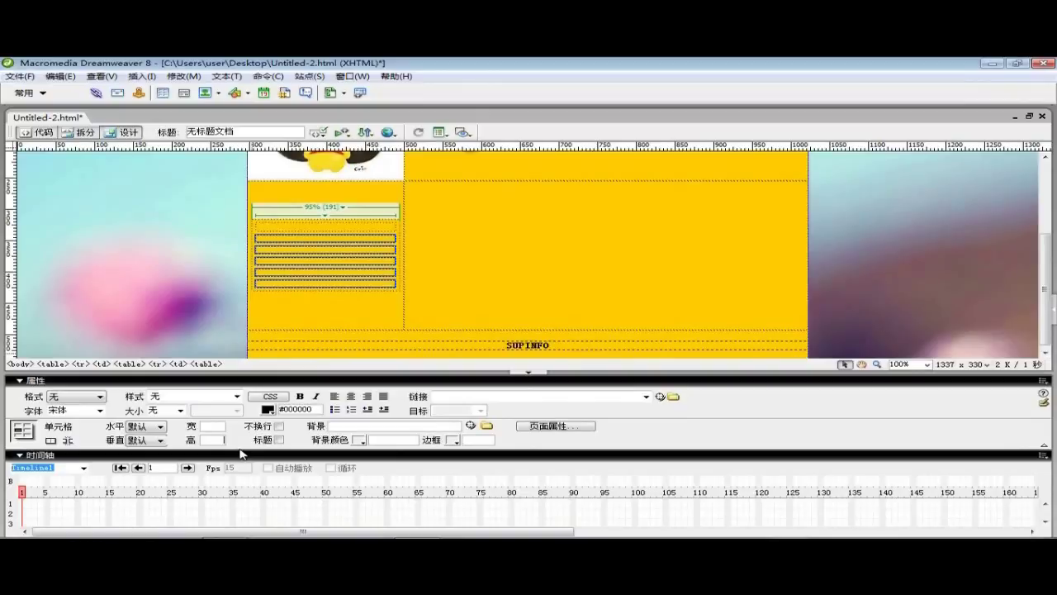
{"action": "type", "text": "40"}
{"action": "key", "text": "Return"}
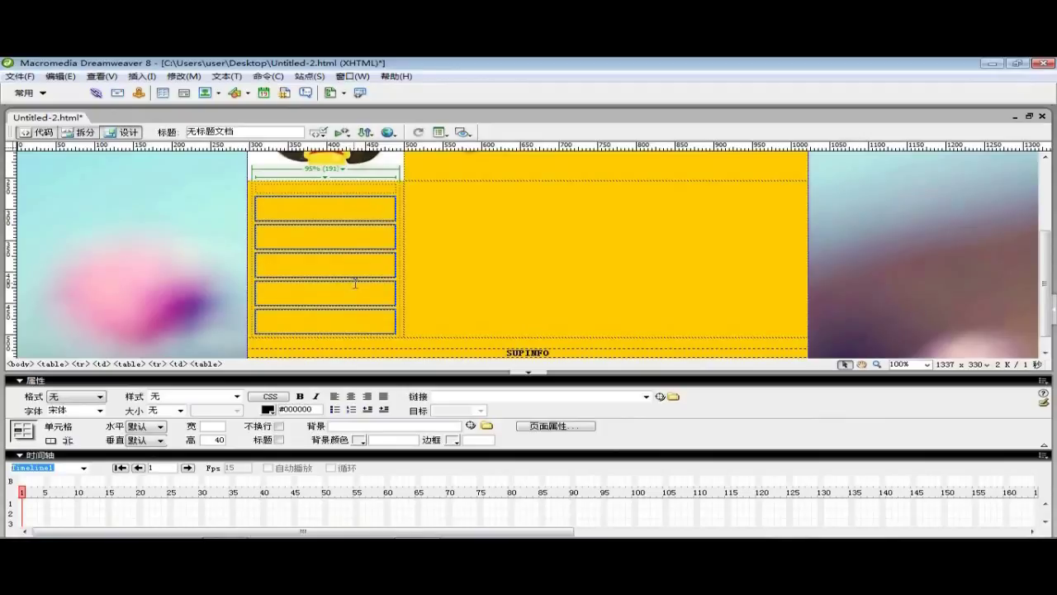
{"action": "left_click", "coordinate": [359, 247]}
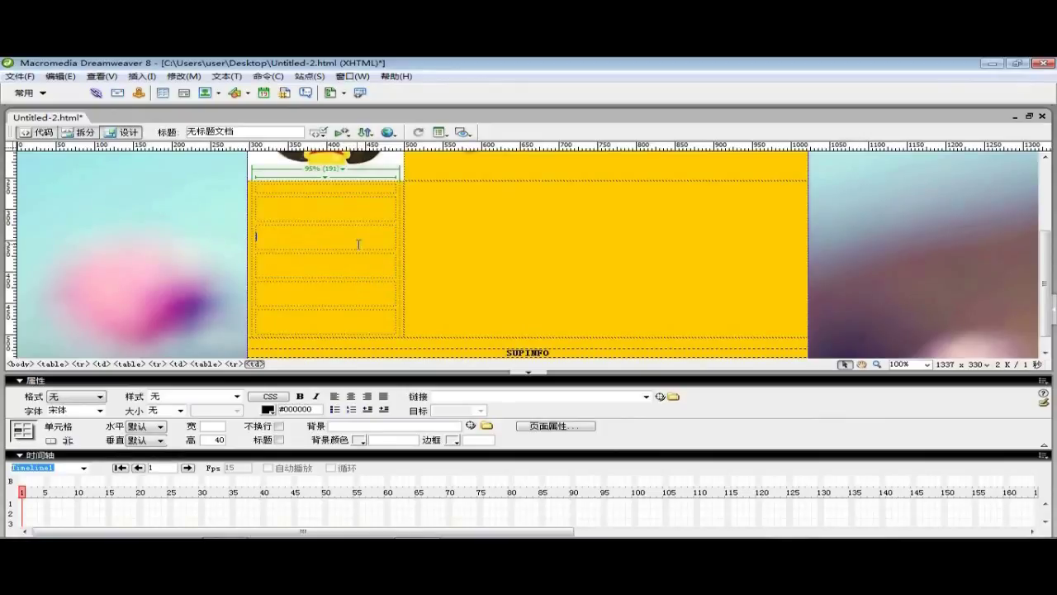
- Insert a 1-row, 2-column table, 550 pixels wide with cell spacing 0, in the middle row's second cell
{"action": "scroll", "coordinate": [359, 245], "scroll_direction": "down", "scroll_amount": 1}
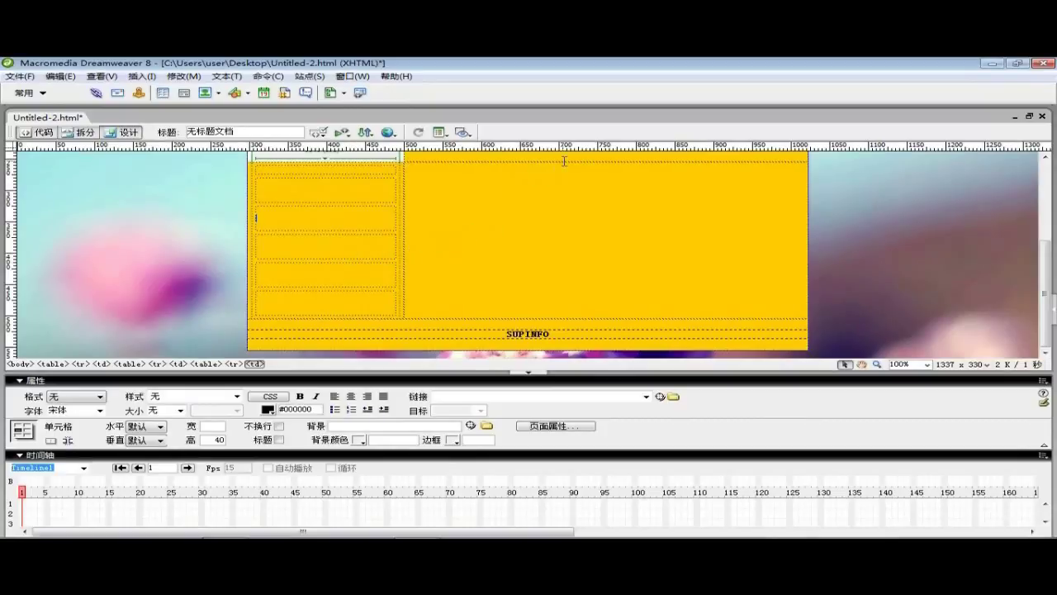
{"action": "right_click", "coordinate": [567, 232]}
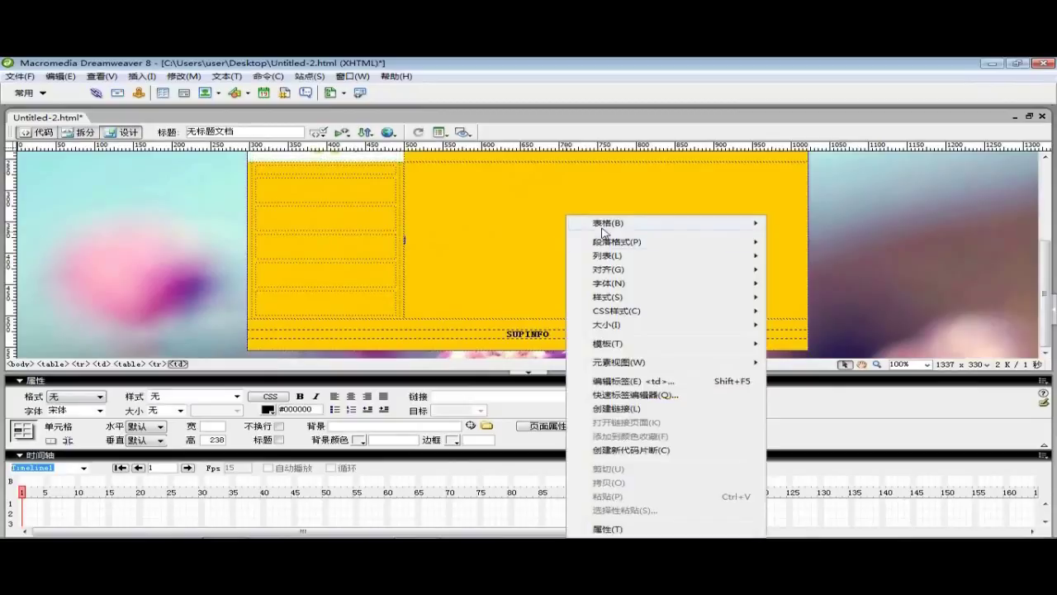
{"action": "left_click", "coordinate": [447, 224]}
{"action": "left_click", "coordinate": [162, 92]}
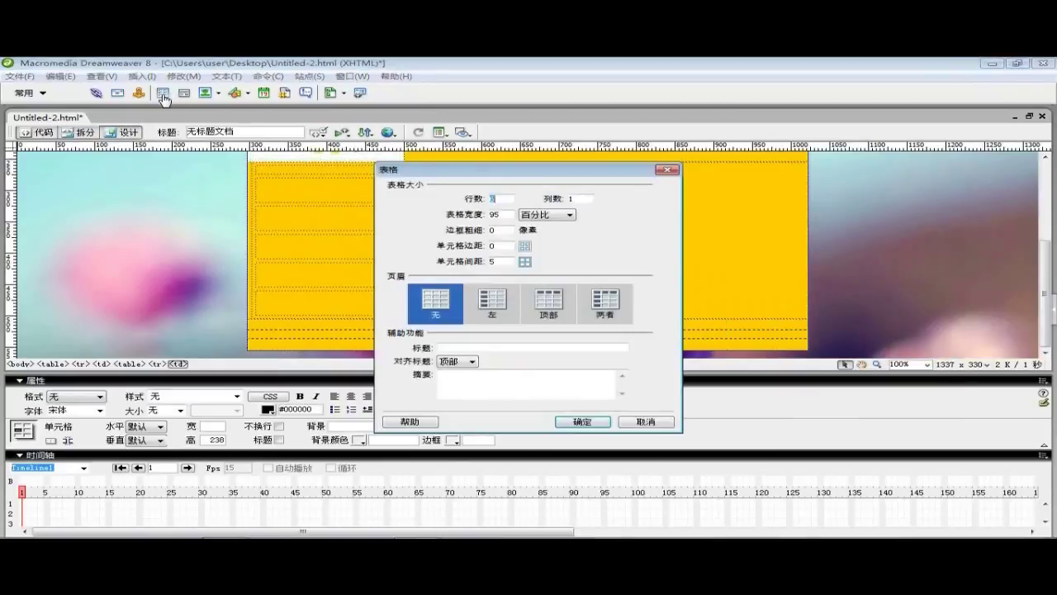
{"action": "type", "text": "1"}
{"action": "key", "text": "Tab"}
{"action": "type", "text": "2"}
{"action": "left_click", "coordinate": [508, 214]}
{"action": "double_click", "coordinate": [508, 214]}
{"action": "type", "text": "550"}
{"action": "left_click", "coordinate": [545, 216]}
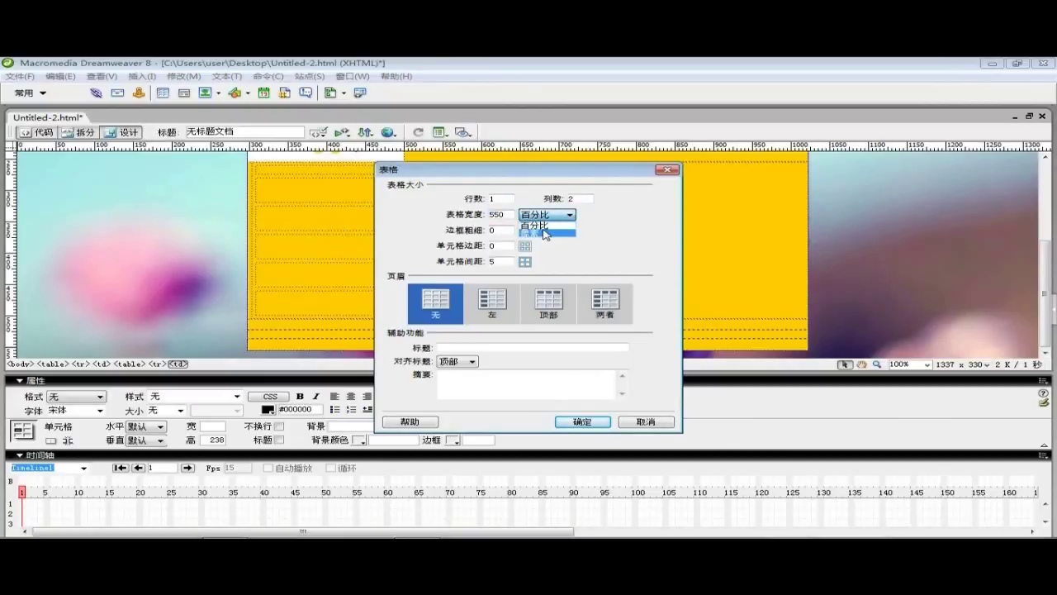
{"action": "left_click", "coordinate": [544, 233]}
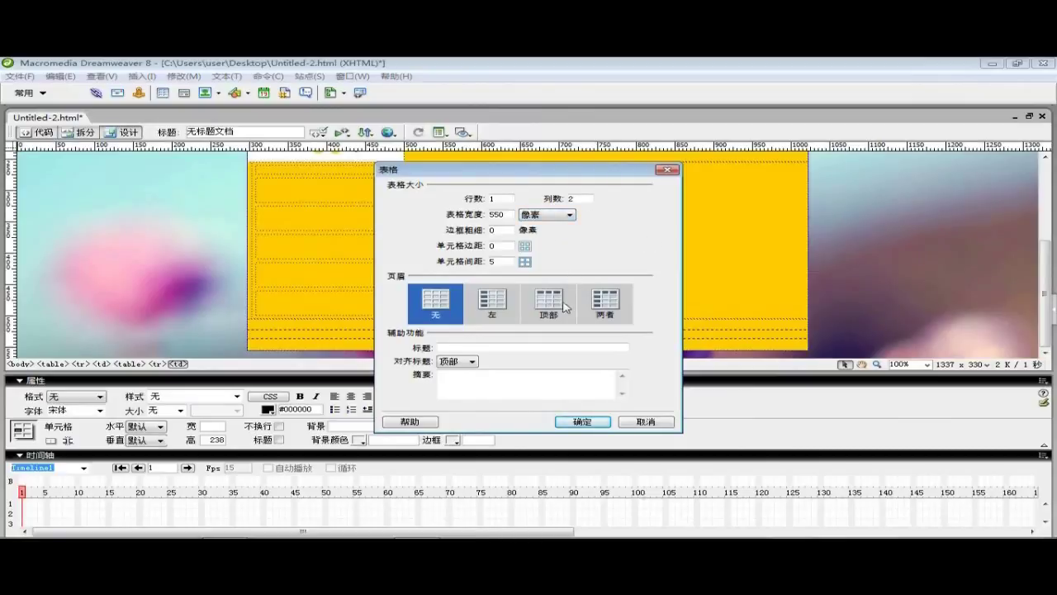
{"action": "double_click", "coordinate": [504, 261]}
{"action": "left_click", "coordinate": [584, 423]}
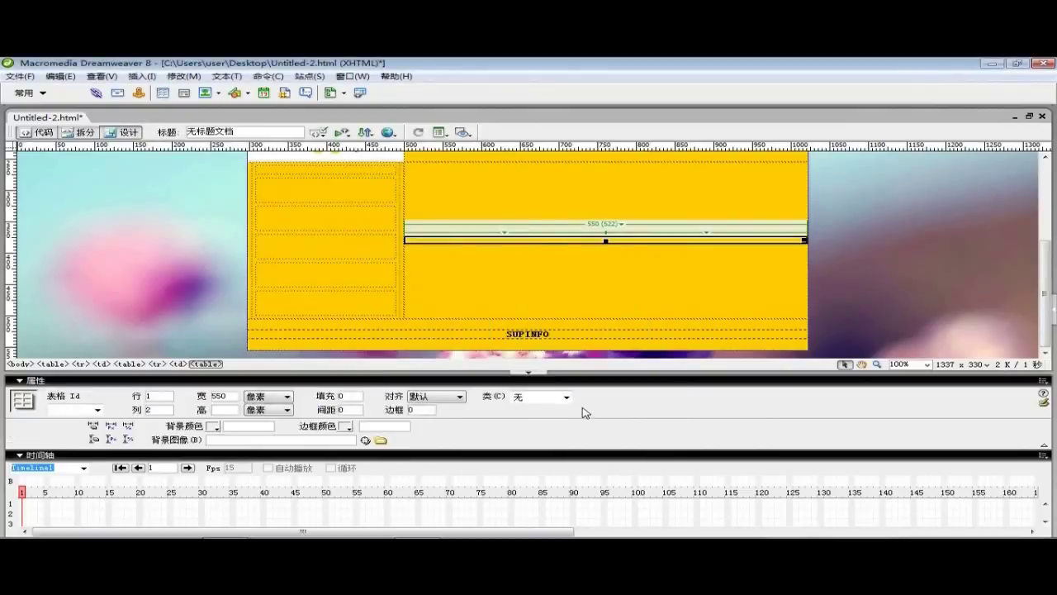
{"action": "left_click", "coordinate": [632, 296]}
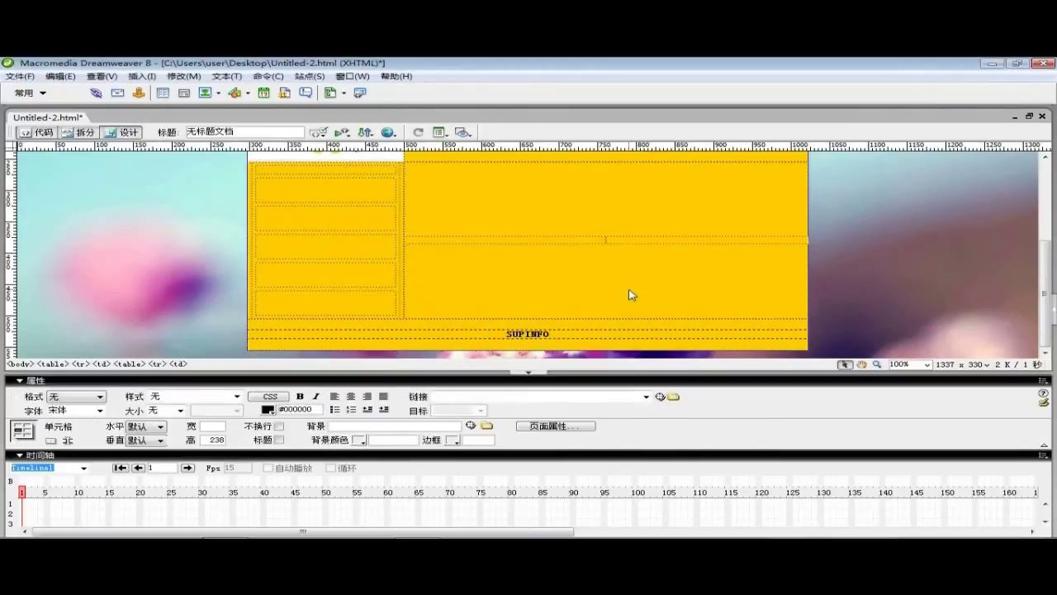
- Insert the Flash movie flash3085.swf into the second cell of the 550-pixel-wide table, without accessibility attributes
{"action": "left_click", "coordinate": [633, 245]}
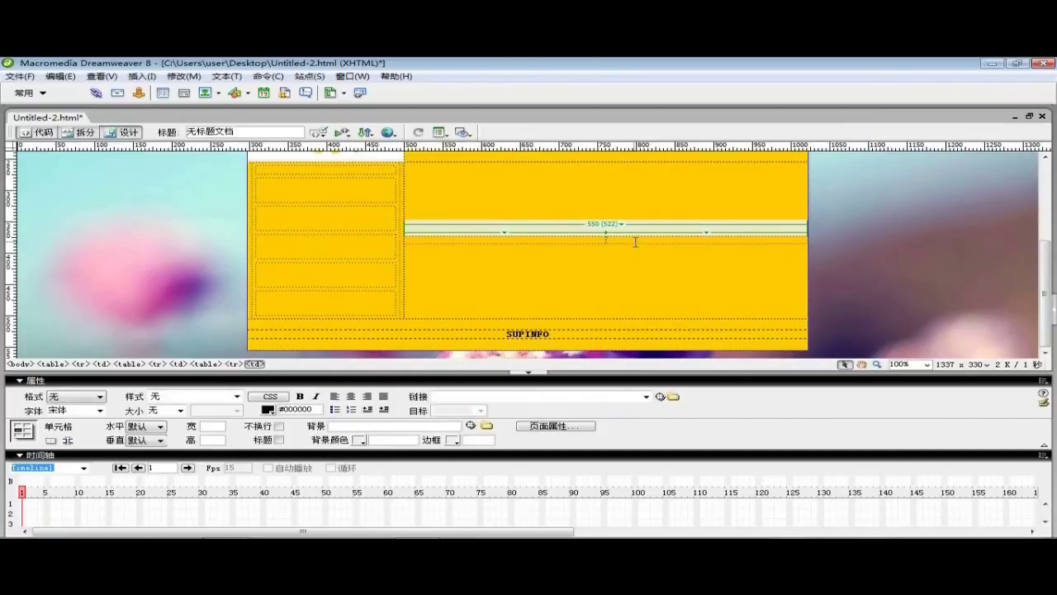
{"action": "scroll", "coordinate": [635, 241], "scroll_direction": "up", "scroll_amount": 1}
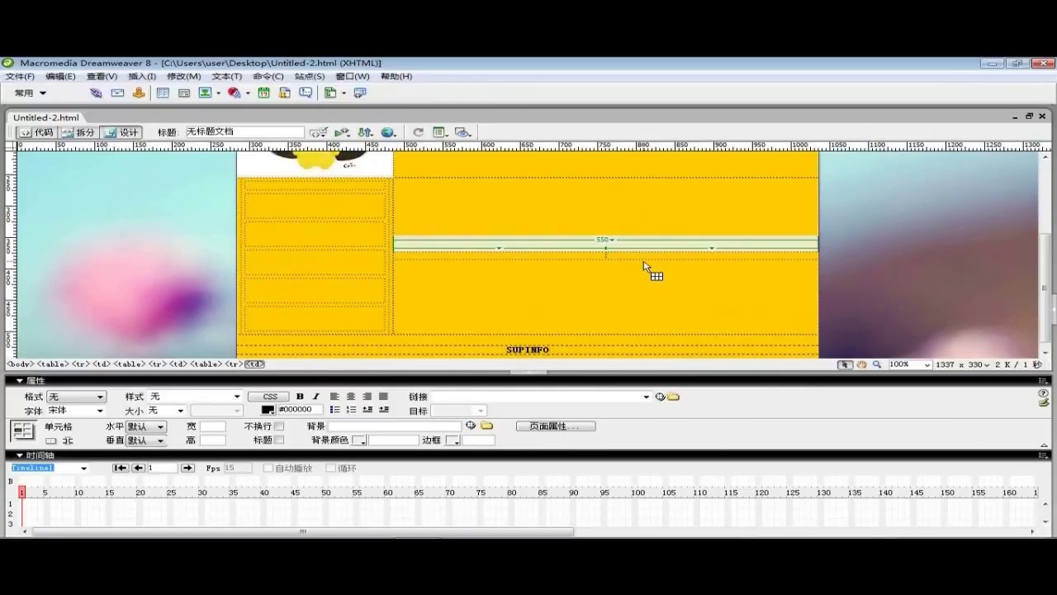
{"action": "left_click", "coordinate": [618, 253]}
{"action": "left_click", "coordinate": [139, 76]}
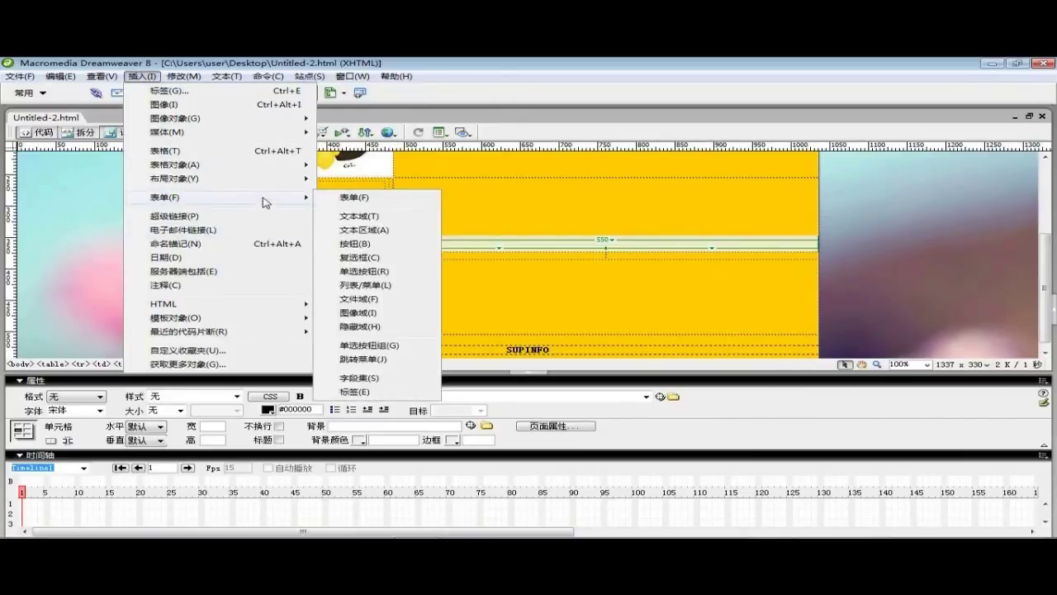
{"action": "mouse_move", "coordinate": [272, 181]}
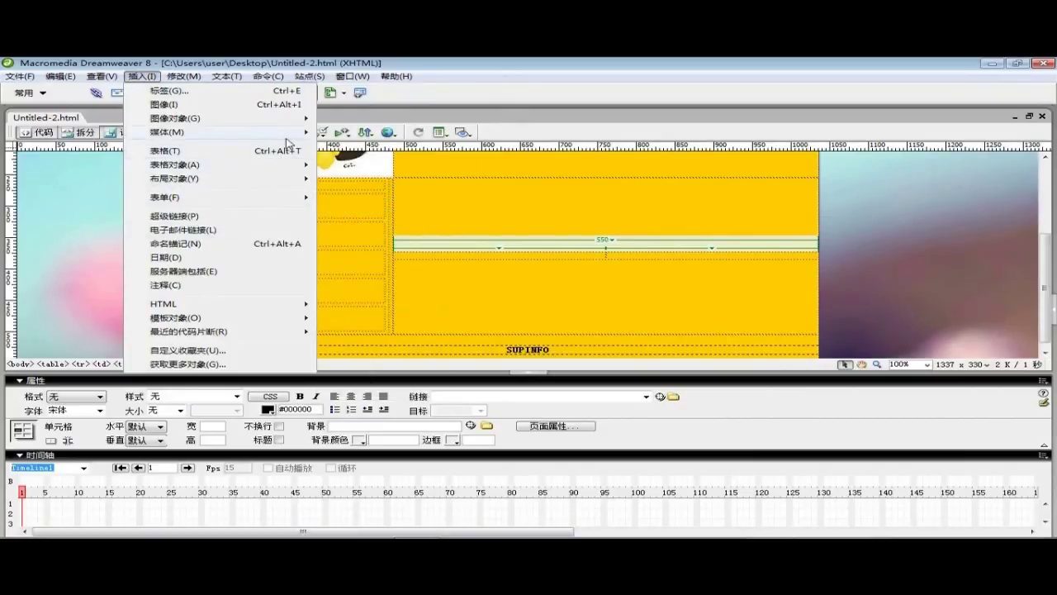
{"action": "mouse_move", "coordinate": [288, 136]}
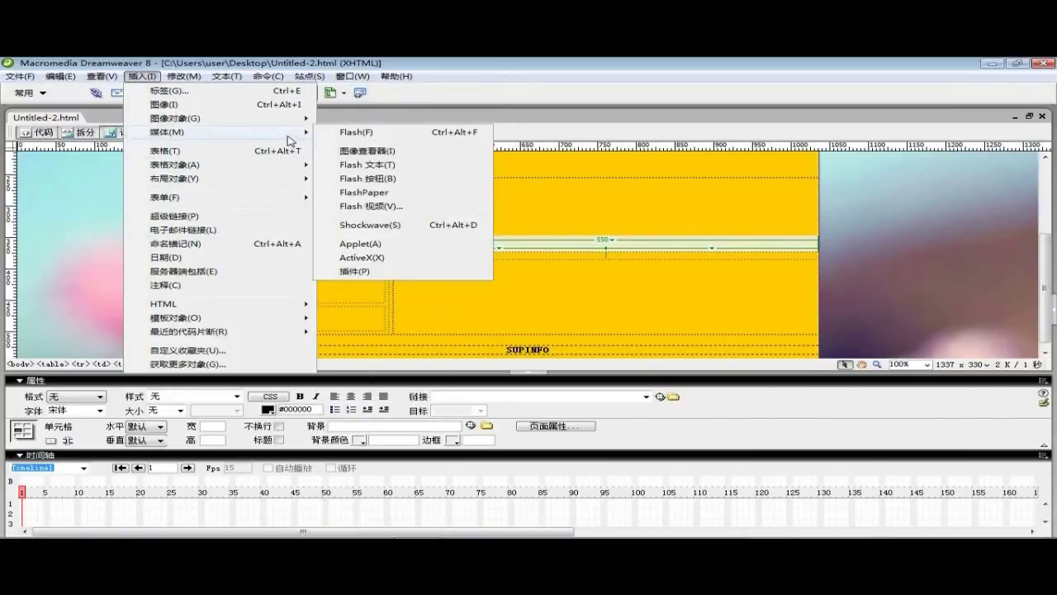
{"action": "left_click", "coordinate": [392, 136]}
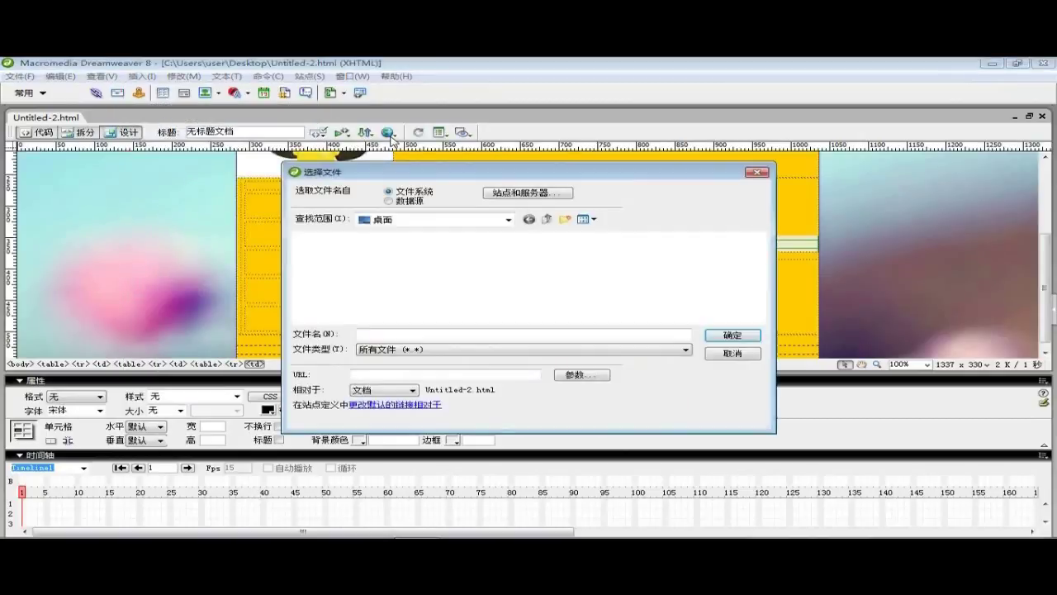
{"action": "left_click_drag", "start_coordinate": [761, 248], "coordinate": [768, 298]}
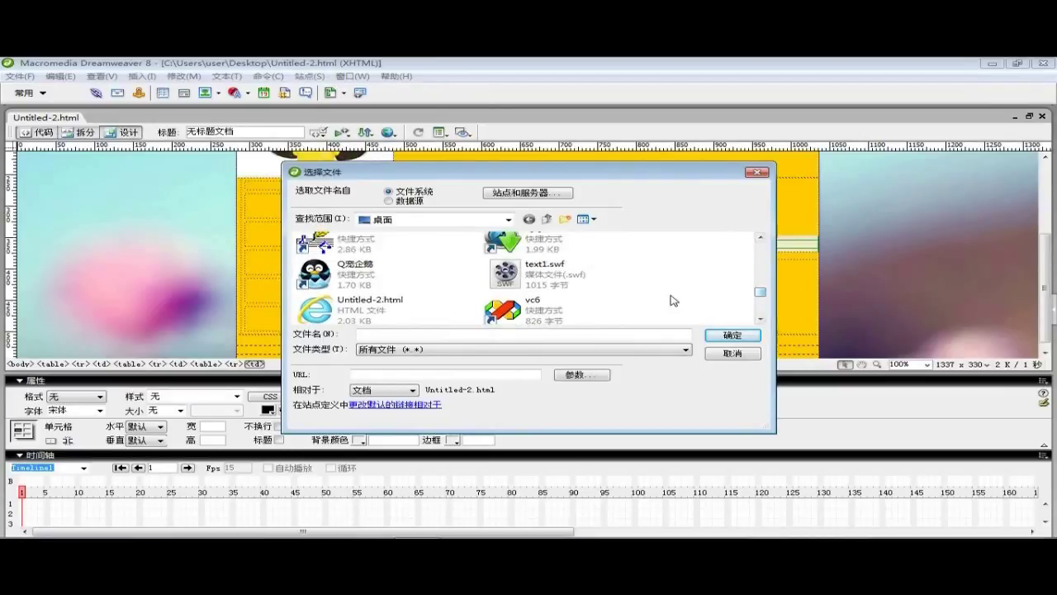
{"action": "left_click", "coordinate": [761, 237]}
{"action": "left_click", "coordinate": [761, 238]}
{"action": "left_click", "coordinate": [761, 238]}
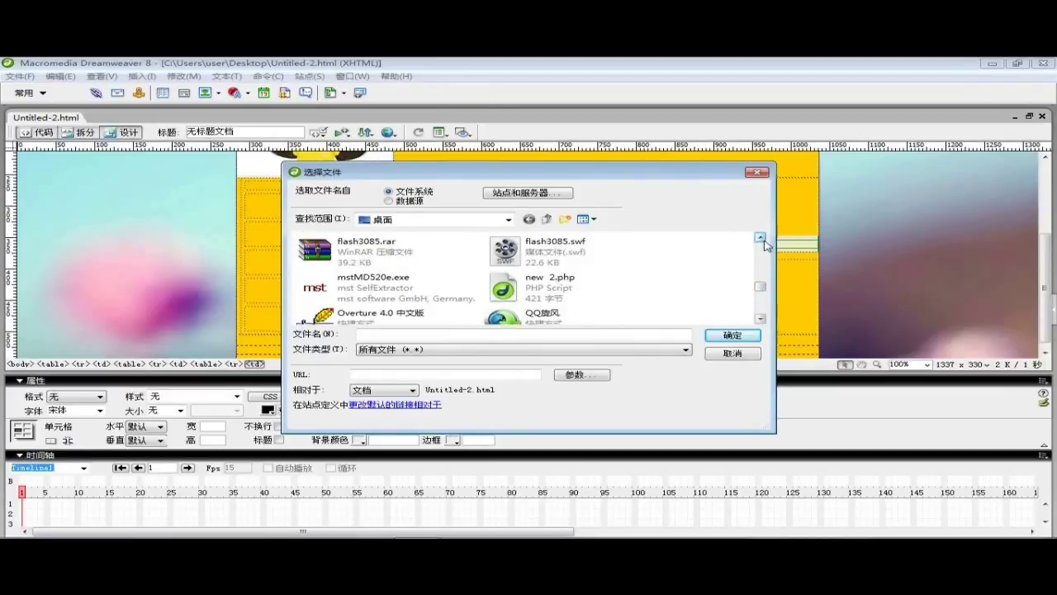
{"action": "left_click", "coordinate": [760, 238]}
{"action": "left_click", "coordinate": [555, 277]}
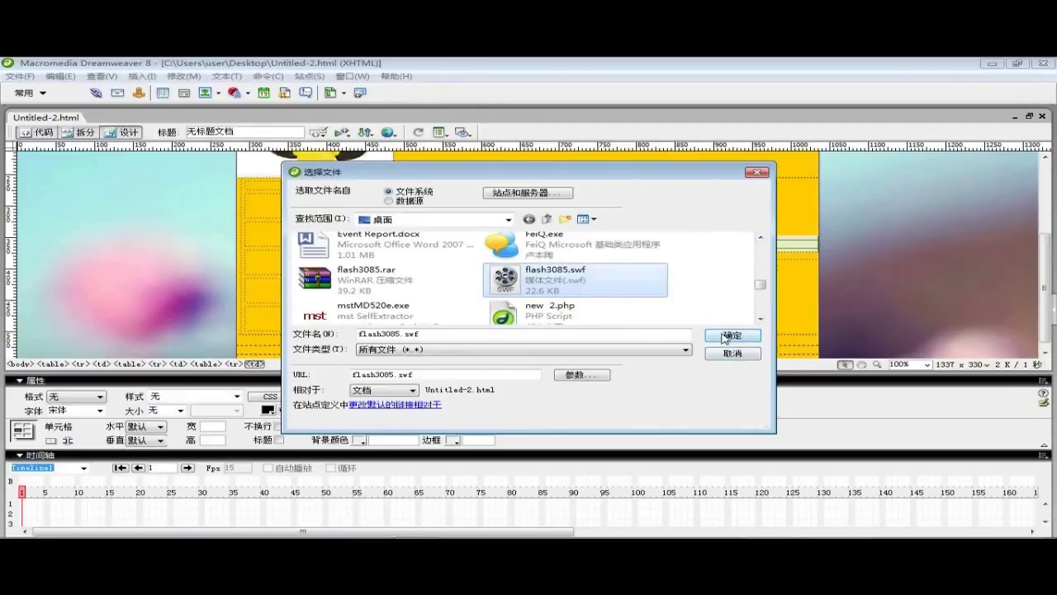
{"action": "left_click", "coordinate": [730, 335]}
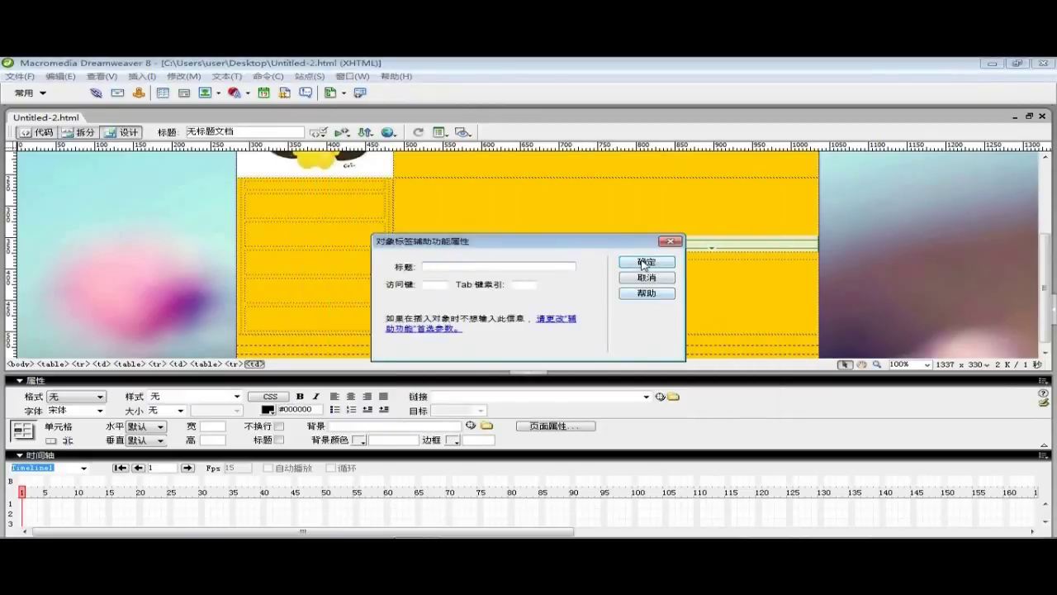
{"action": "left_click", "coordinate": [644, 261]}
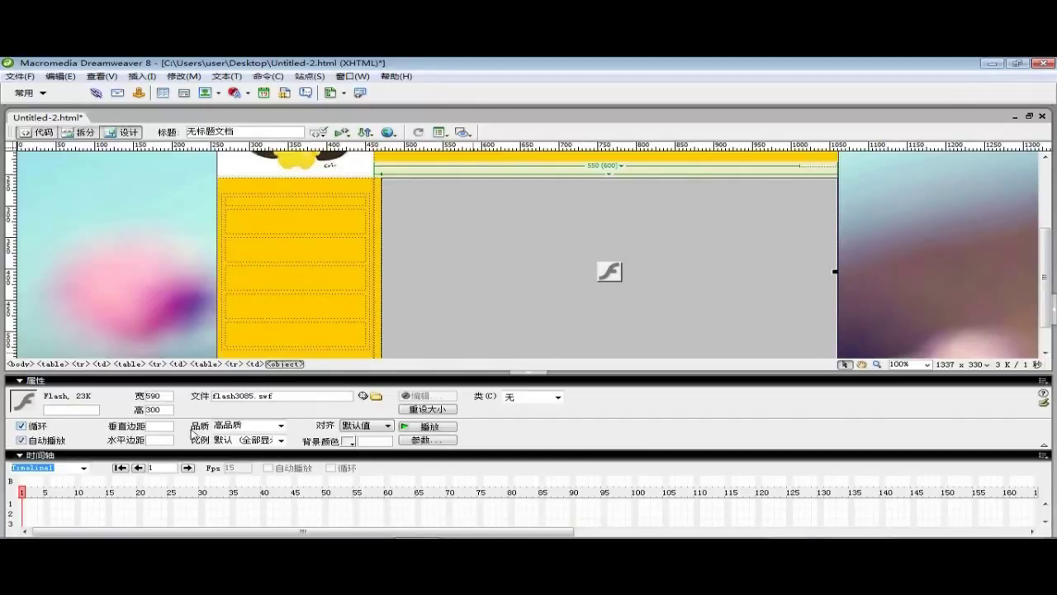
- Set the Flash movie's alignment to 顶端 (top)
{"action": "left_click", "coordinate": [281, 426]}
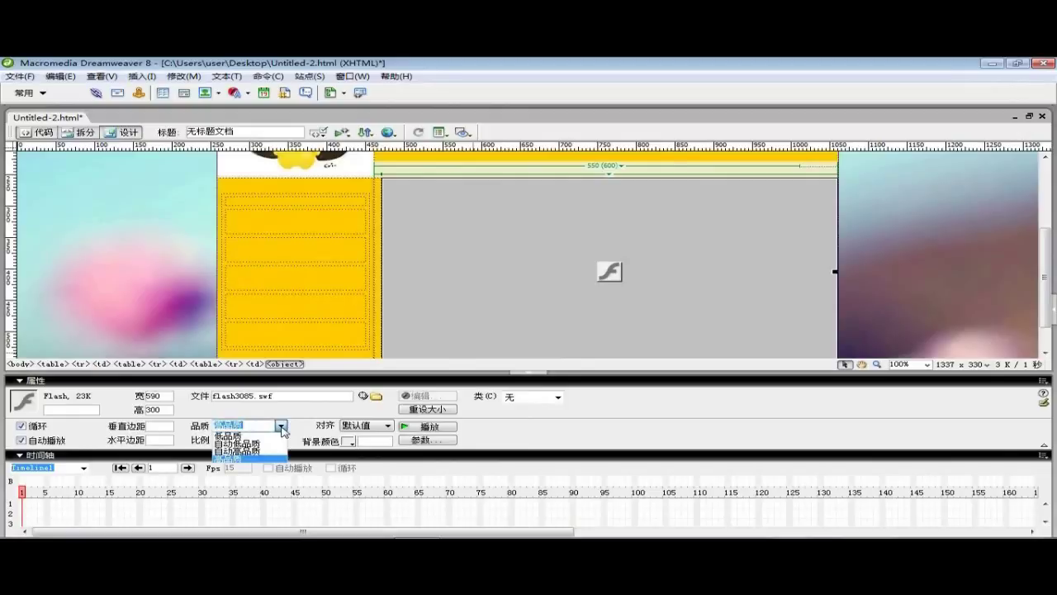
{"action": "left_click", "coordinate": [282, 426]}
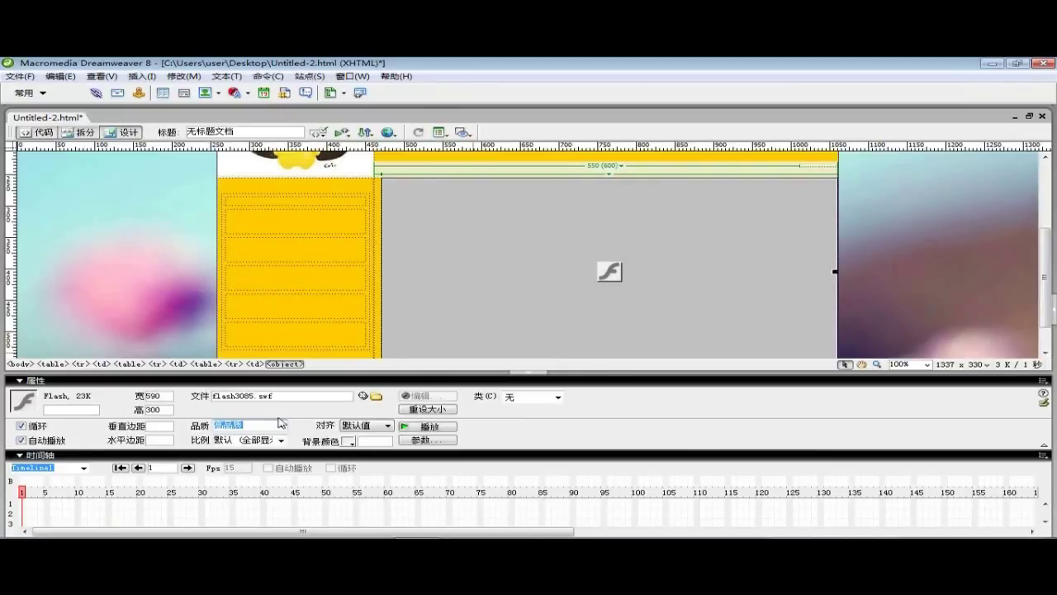
{"action": "left_click", "coordinate": [372, 427]}
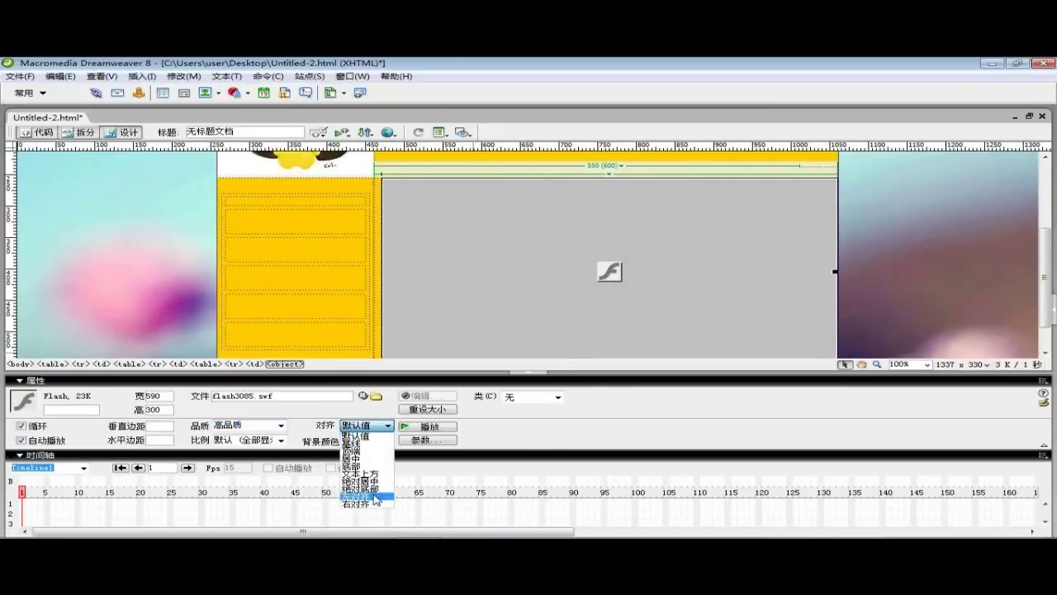
{"action": "left_click", "coordinate": [363, 450]}
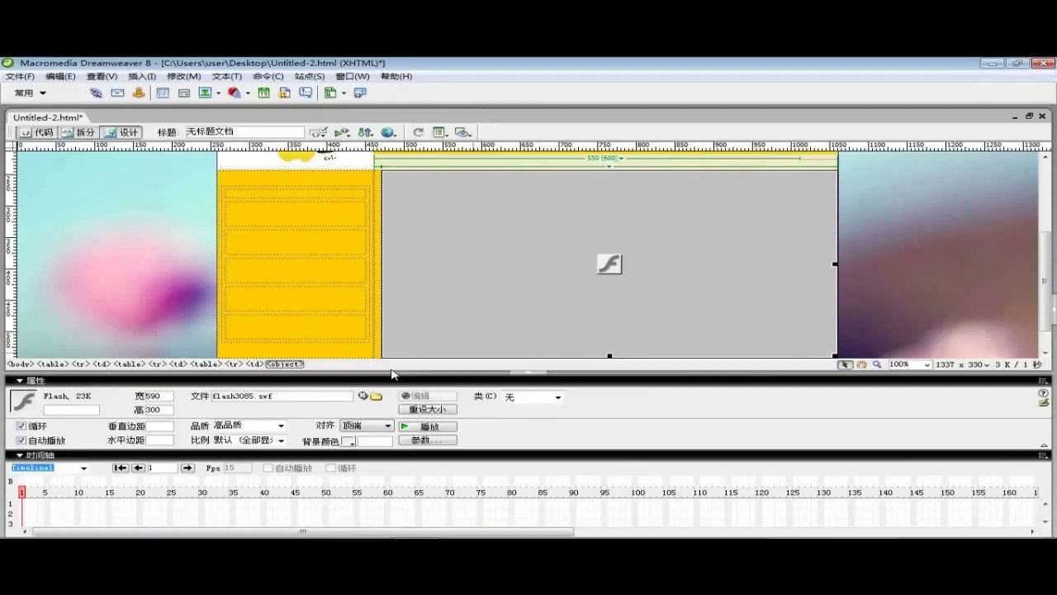
- Add the parameter wmode with the value transparent to the Flash movie
{"action": "left_click", "coordinate": [411, 441]}
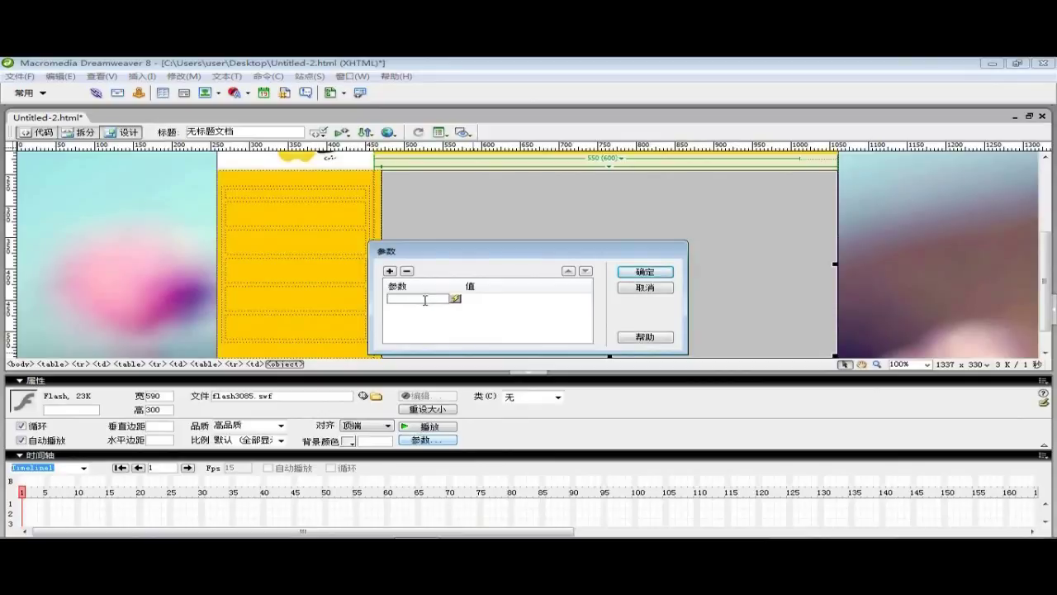
{"action": "type", "text": "wmode"}
{"action": "left_click", "coordinate": [488, 297]}
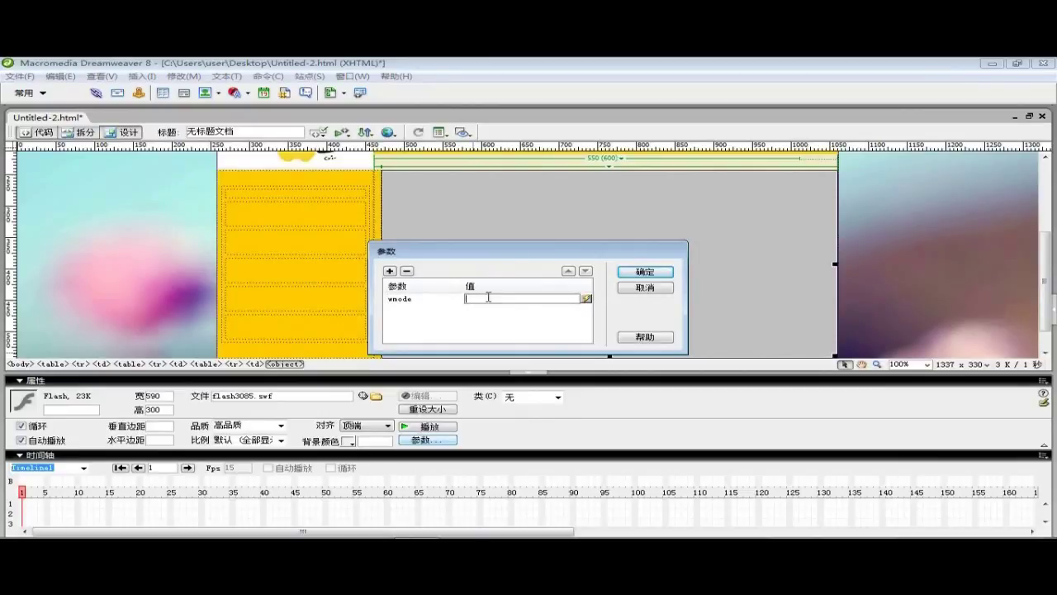
{"action": "type", "text": "transparent"}
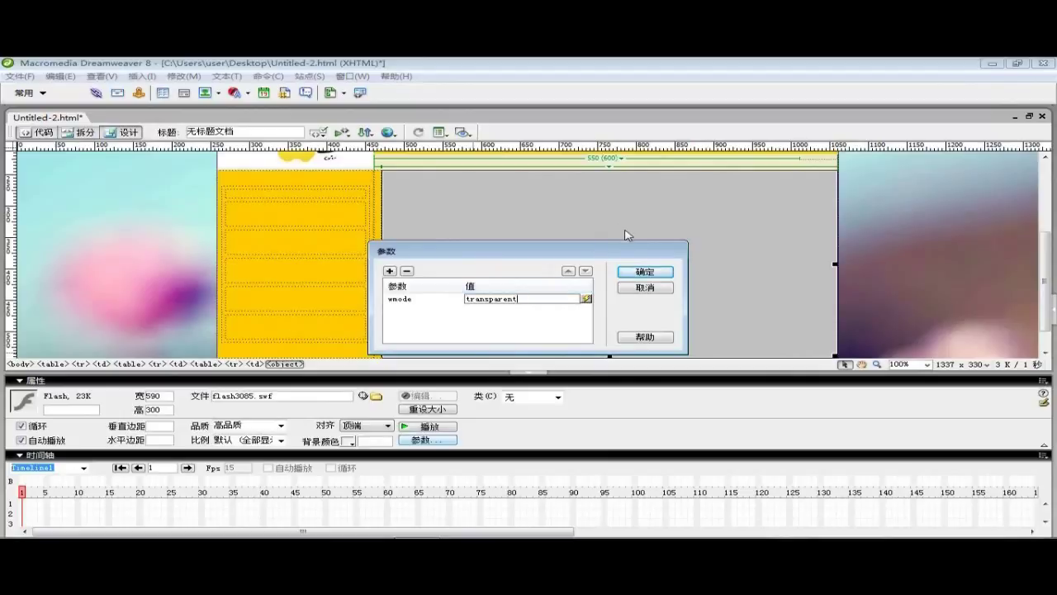
{"action": "left_click", "coordinate": [661, 275]}
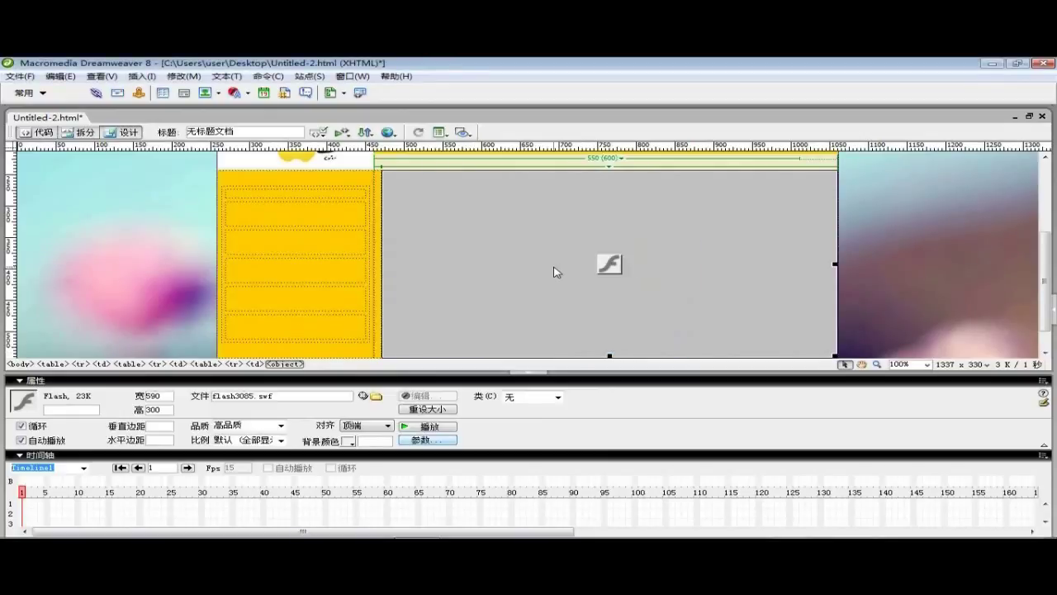
- Start a centred Flash text in the six-row table's second row, with colour #336699 and rollover colour #00FF66
{"action": "key", "text": "Up"}
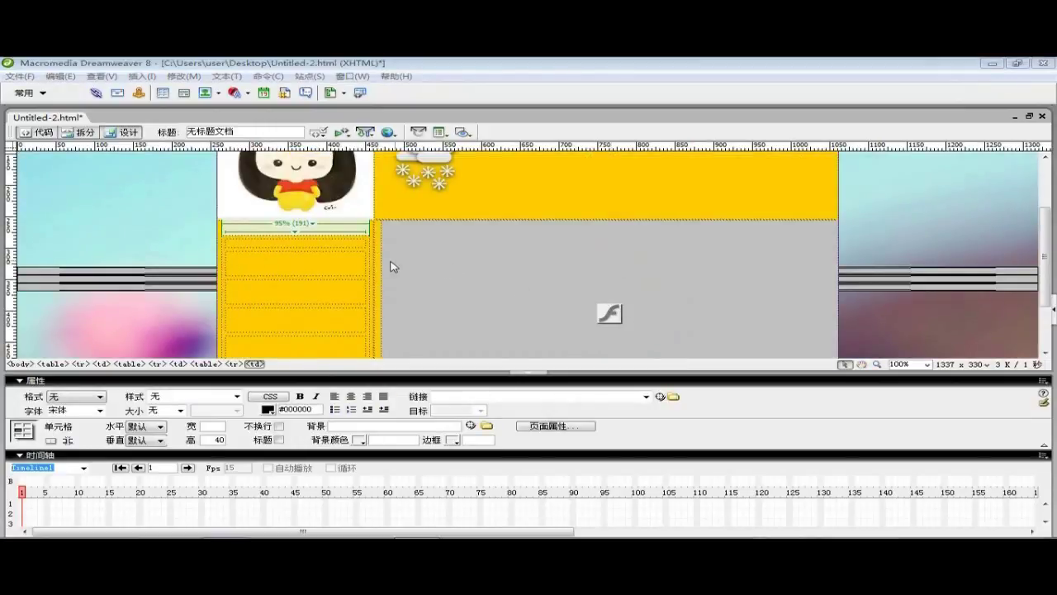
{"action": "left_click", "coordinate": [294, 263]}
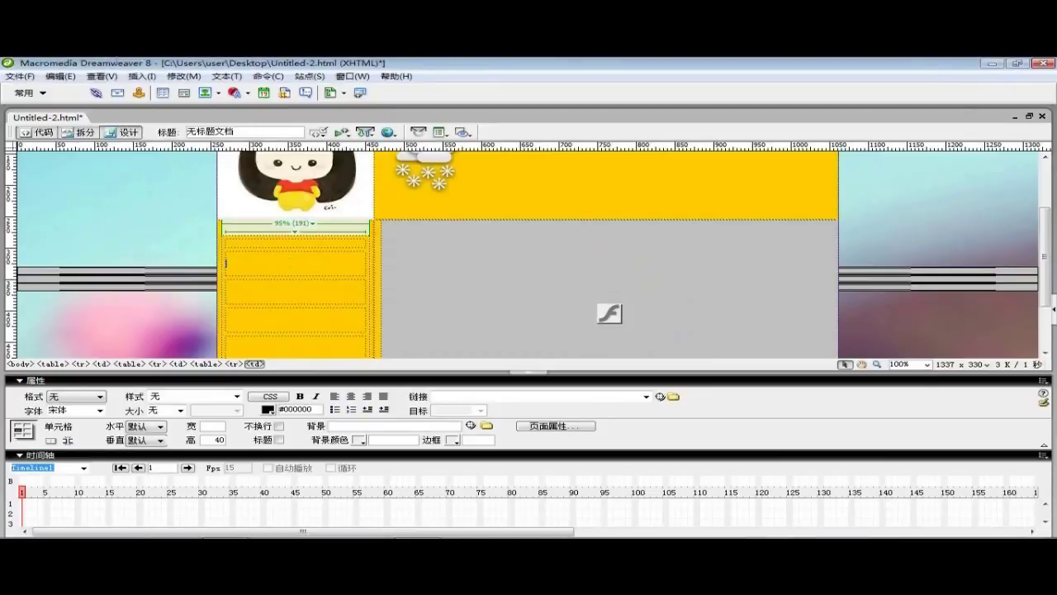
{"action": "left_click", "coordinate": [140, 76]}
{"action": "mouse_move", "coordinate": [177, 136]}
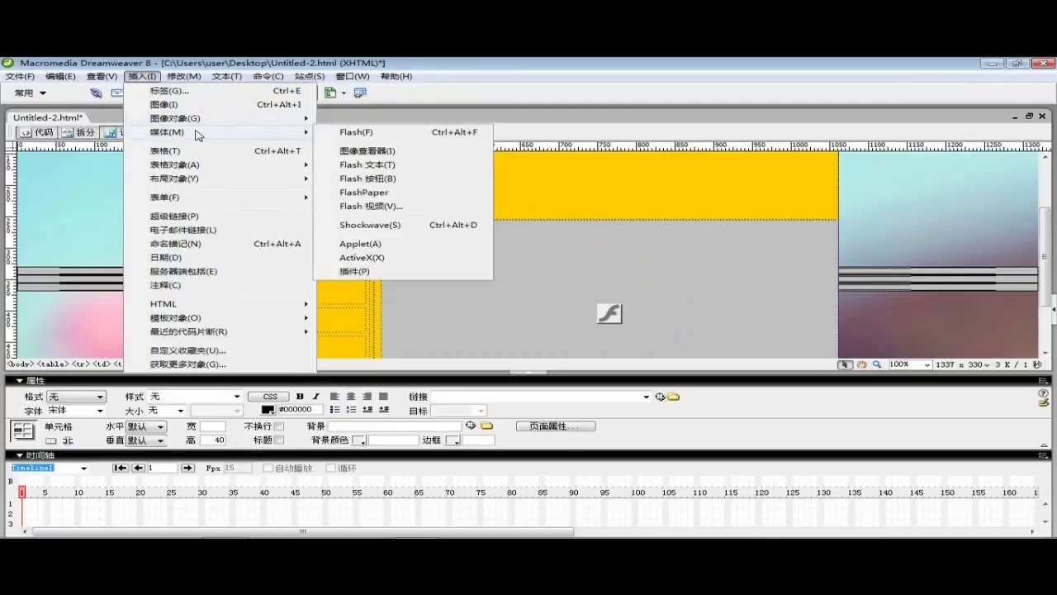
{"action": "left_click", "coordinate": [391, 168]}
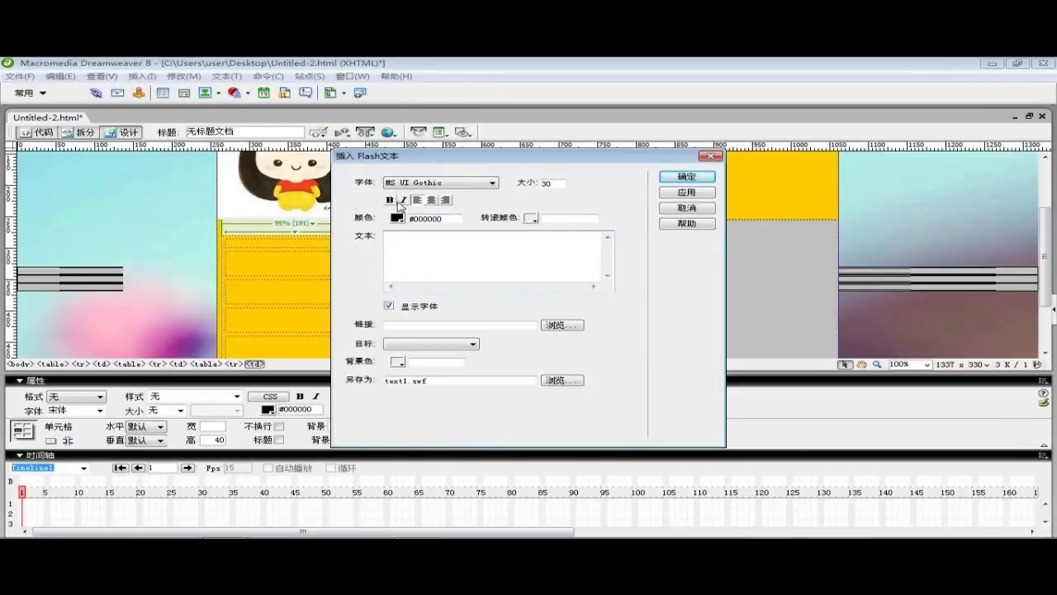
{"action": "left_click", "coordinate": [431, 200]}
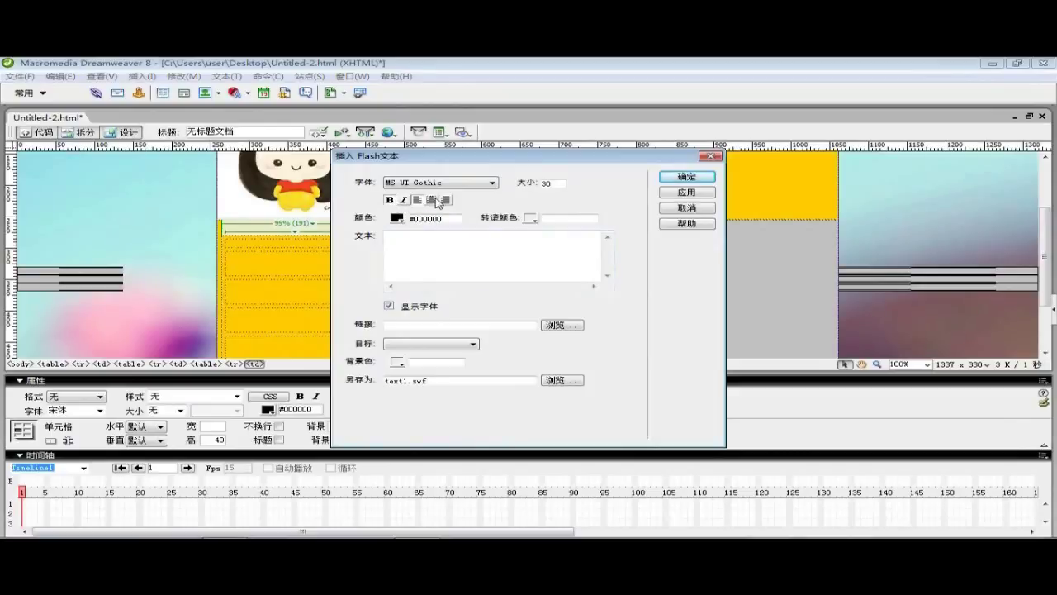
{"action": "left_click", "coordinate": [399, 220]}
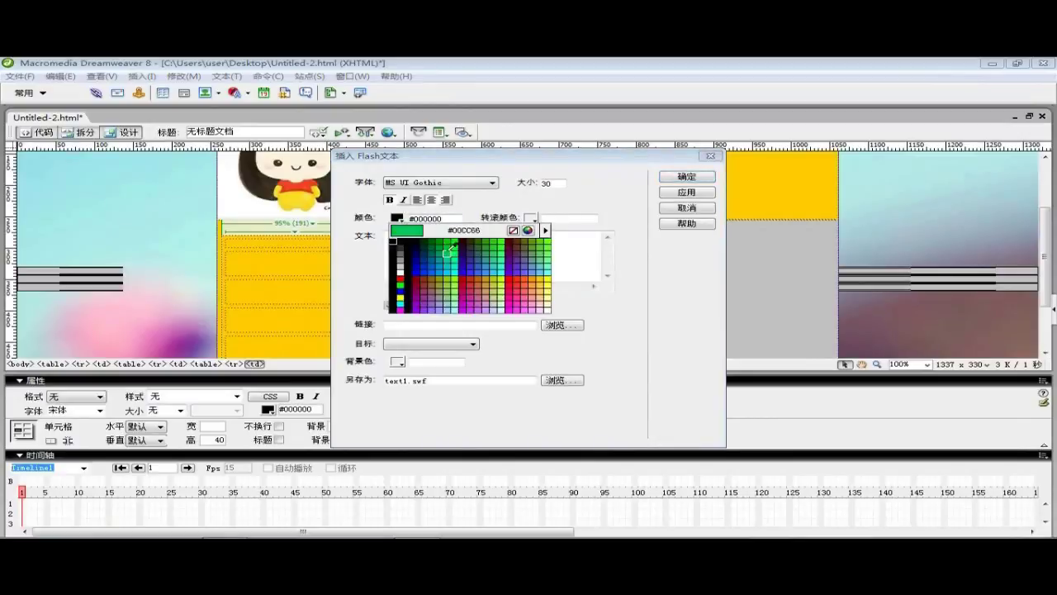
{"action": "left_click", "coordinate": [482, 258]}
{"action": "left_click", "coordinate": [537, 220]}
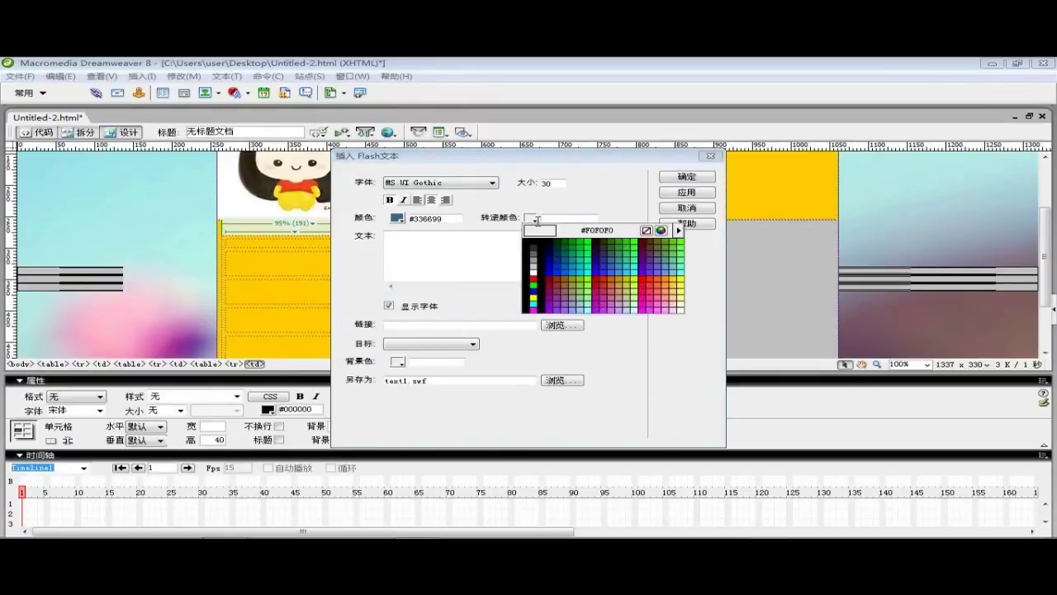
{"action": "left_click", "coordinate": [591, 251]}
- Enter 图片素材 as the Flash text and insert it without accessibility attributes
{"action": "left_click", "coordinate": [510, 258]}
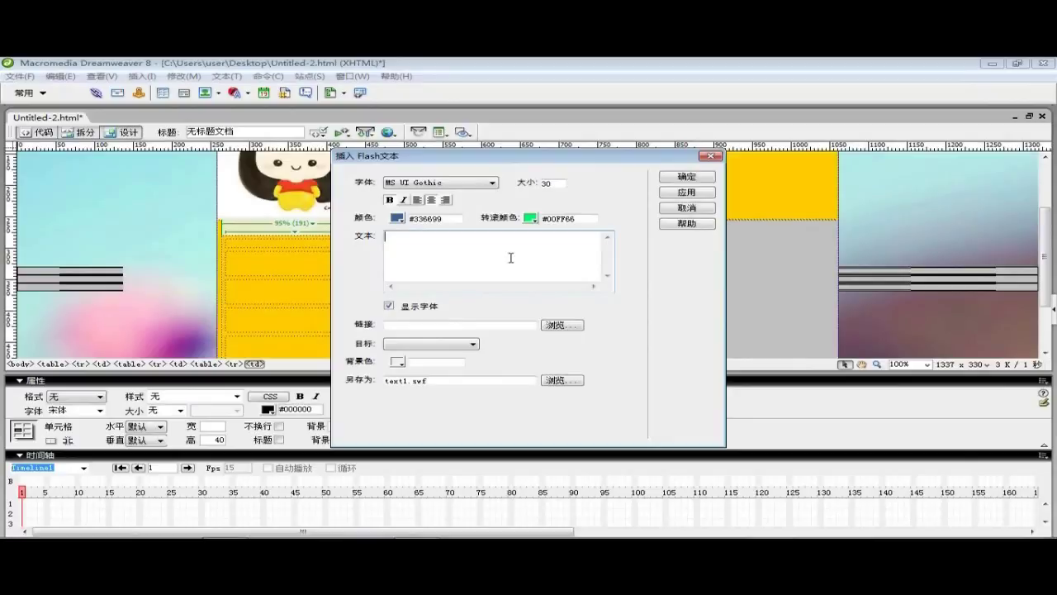
{"action": "type", "text": "图片素材"}
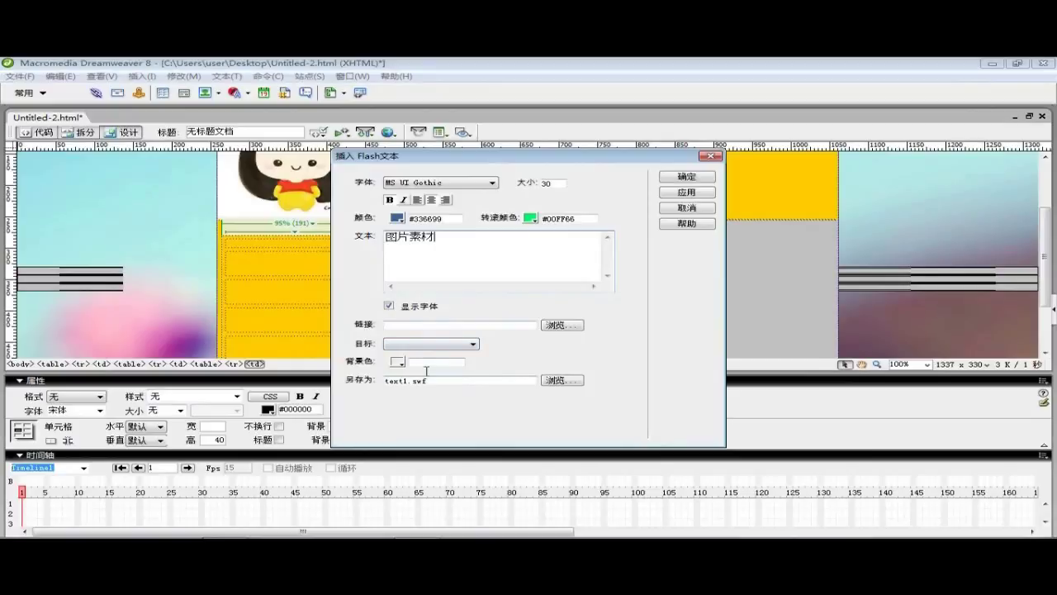
{"action": "left_click", "coordinate": [687, 178]}
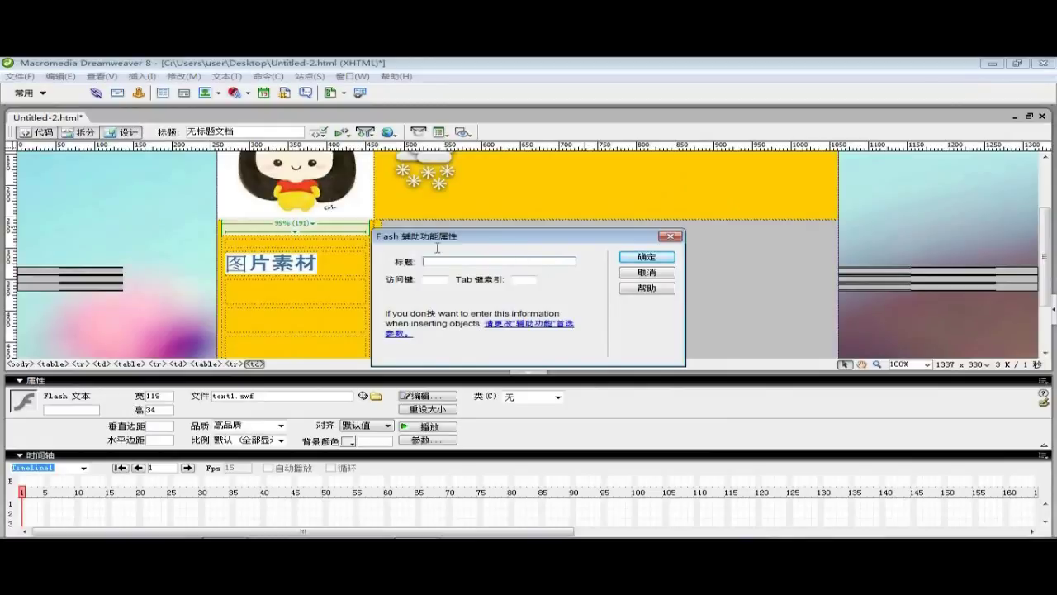
{"action": "left_click", "coordinate": [646, 257]}
- Start a Flash text in the row below 图片素材, with colour #00FF66 and rollover colour #00CCCC
{"action": "right_click", "coordinate": [252, 293]}
{"action": "key", "text": "Escape"}
{"action": "left_click", "coordinate": [137, 78]}
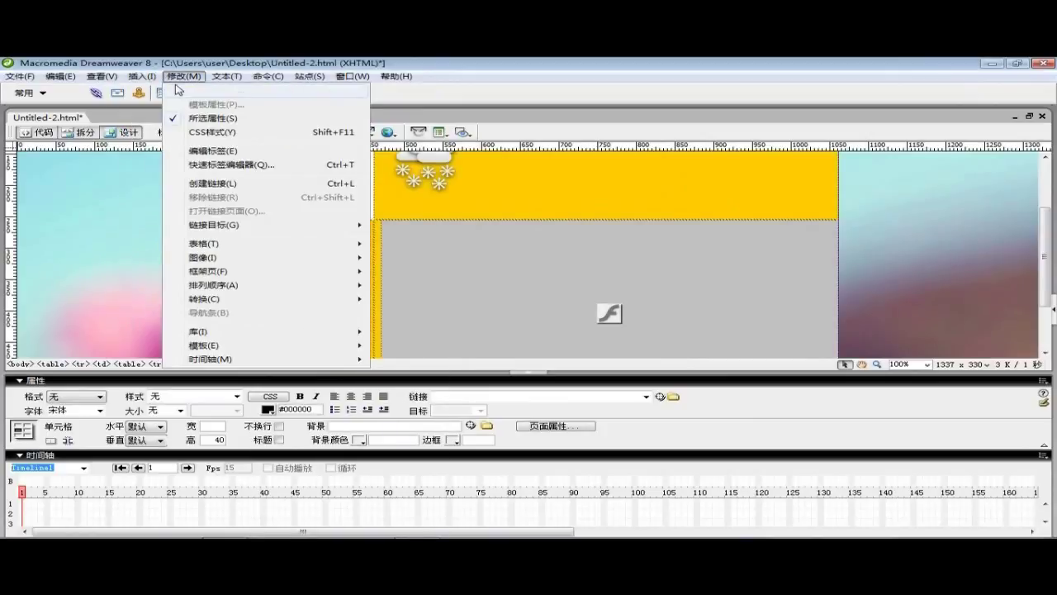
{"action": "mouse_move", "coordinate": [176, 132]}
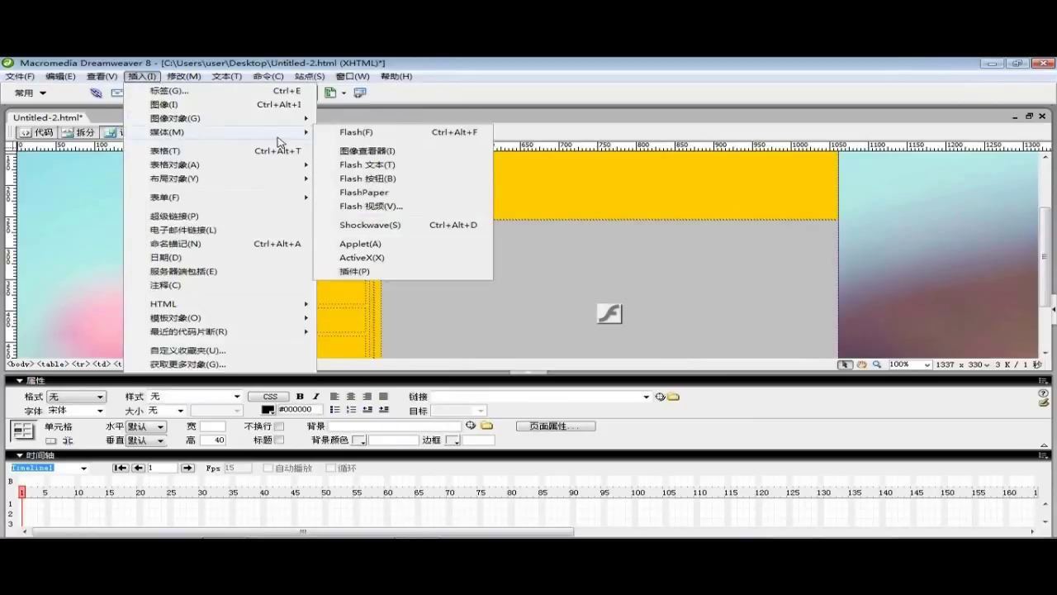
{"action": "mouse_move", "coordinate": [302, 132]}
{"action": "left_click", "coordinate": [362, 166]}
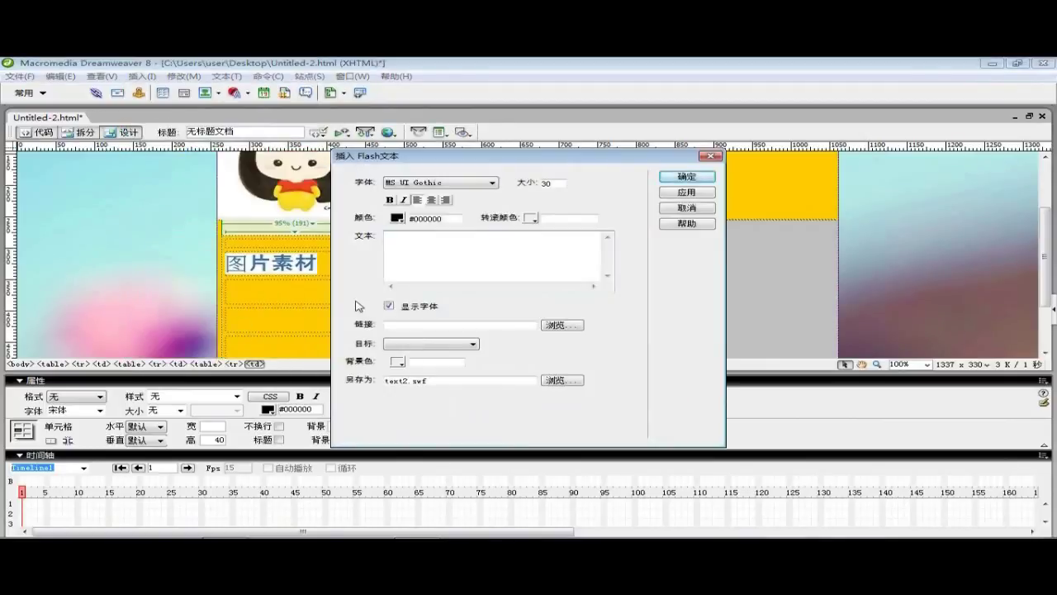
{"action": "left_click", "coordinate": [397, 219]}
{"action": "left_click", "coordinate": [454, 254]}
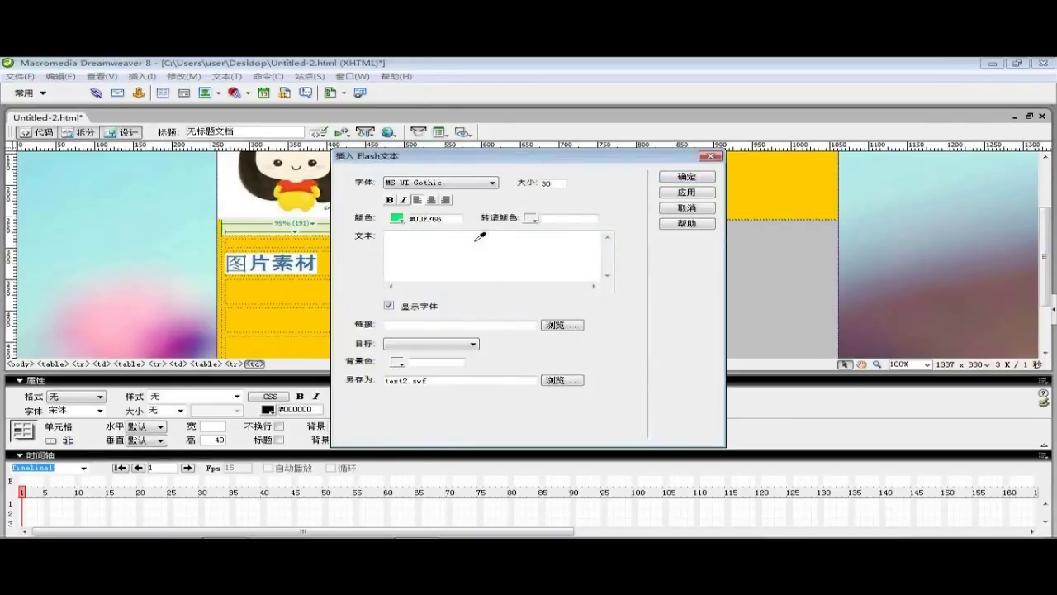
{"action": "left_click", "coordinate": [534, 219]}
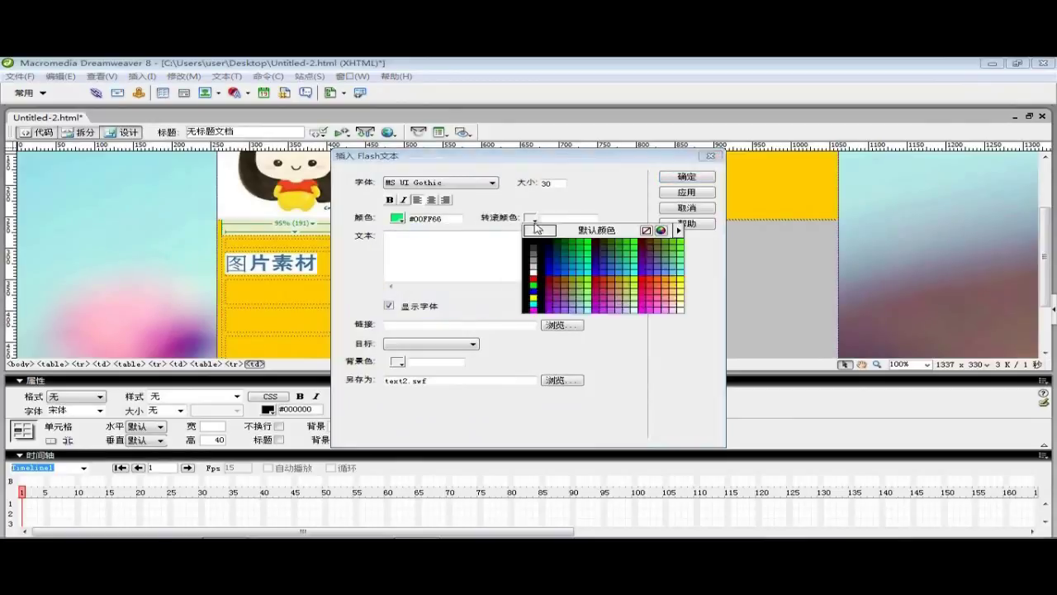
{"action": "left_click", "coordinate": [571, 262]}
- Insert 代码素材 as the Flash text without accessibility attributes and place the cursor in the row below it
{"action": "left_click", "coordinate": [394, 242]}
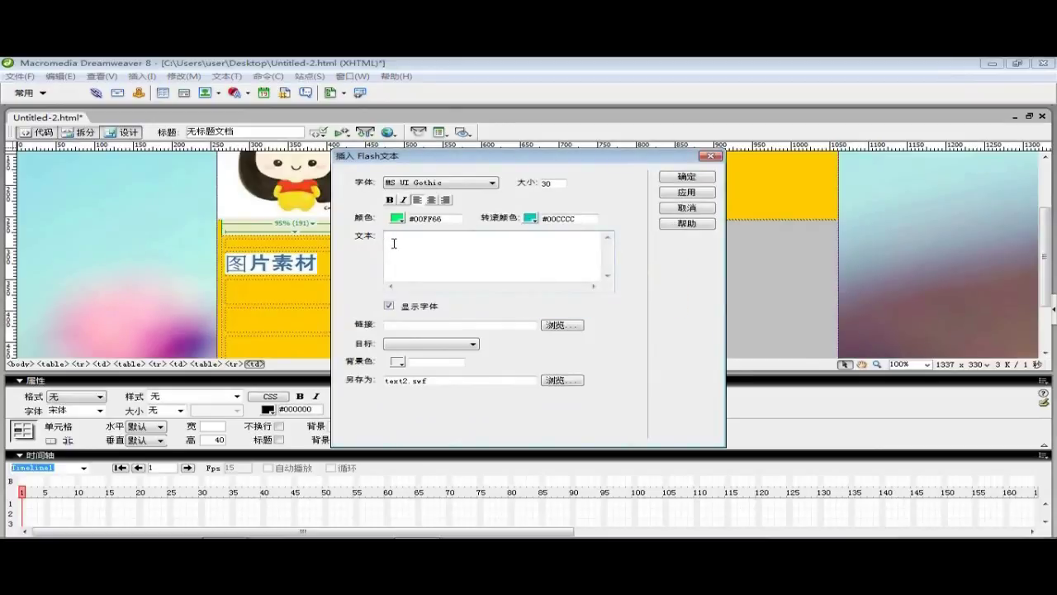
{"action": "type", "text": "代码"}
{"action": "left_click", "coordinate": [687, 179]}
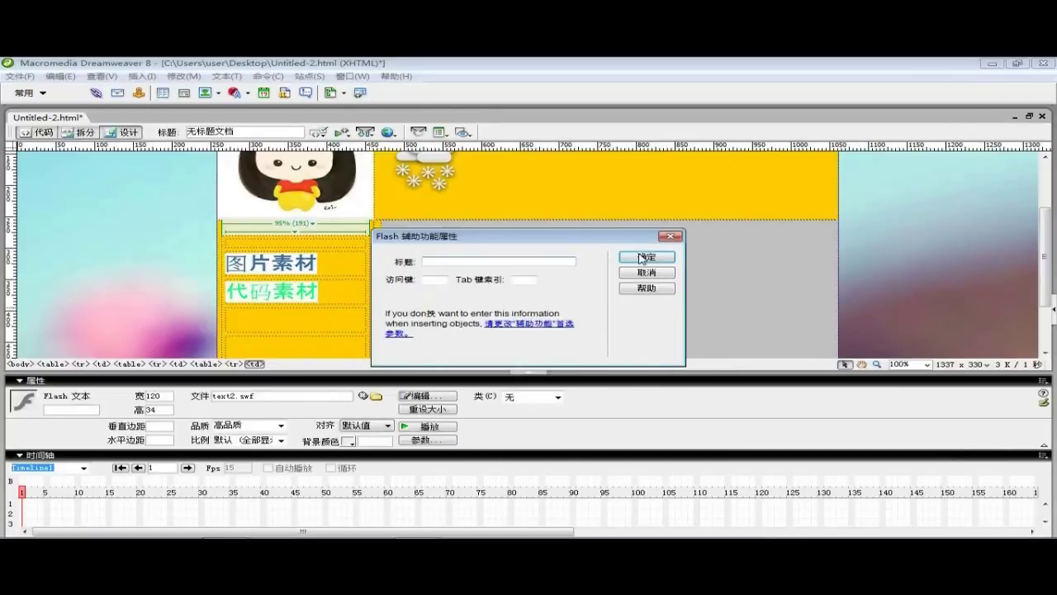
{"action": "left_click", "coordinate": [643, 259]}
{"action": "left_click", "coordinate": [311, 325]}
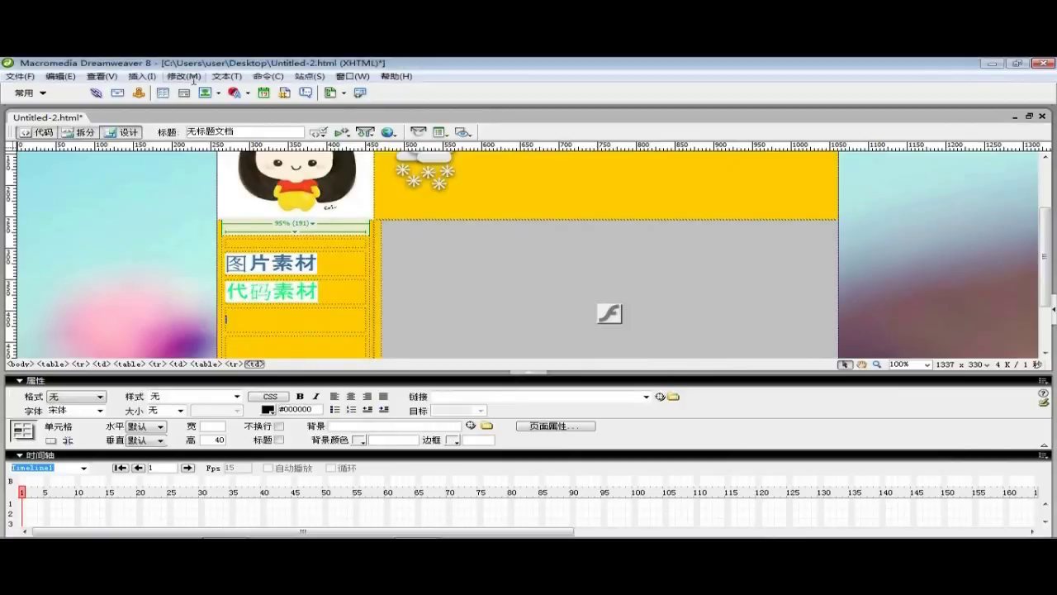
{"action": "left_click", "coordinate": [142, 76]}
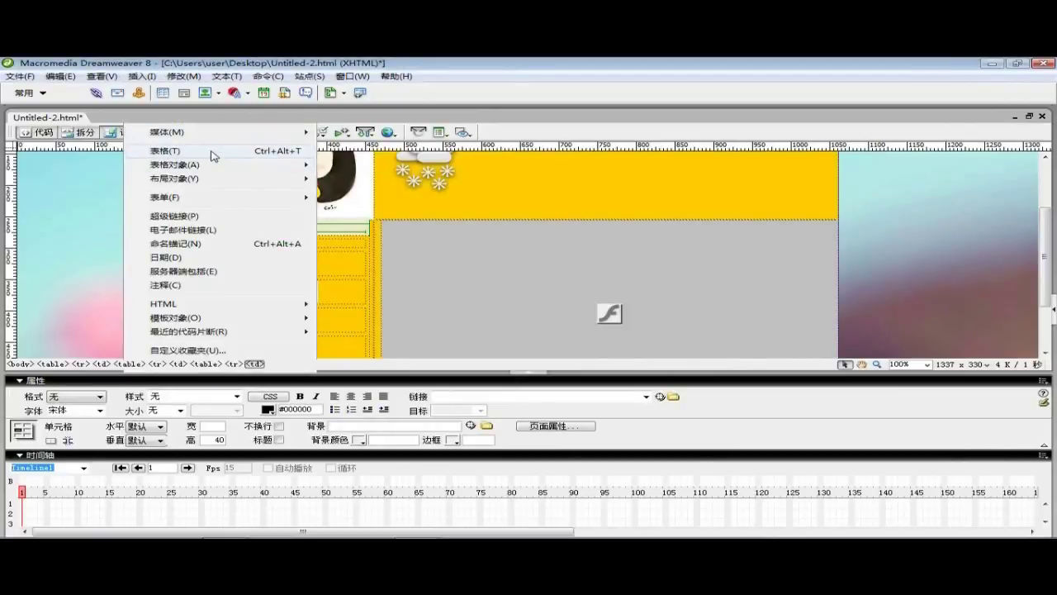
{"action": "left_click", "coordinate": [213, 156]}
{"action": "left_click", "coordinate": [643, 423]}
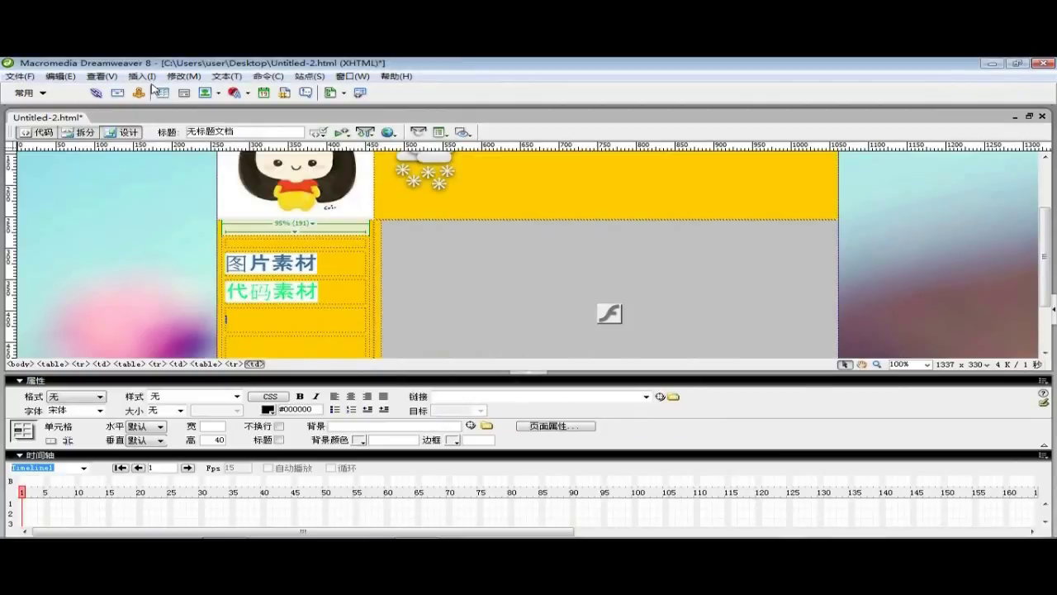
- Start a centred Flash text reading FLASH in the row below 代码素材
{"action": "left_click", "coordinate": [142, 76]}
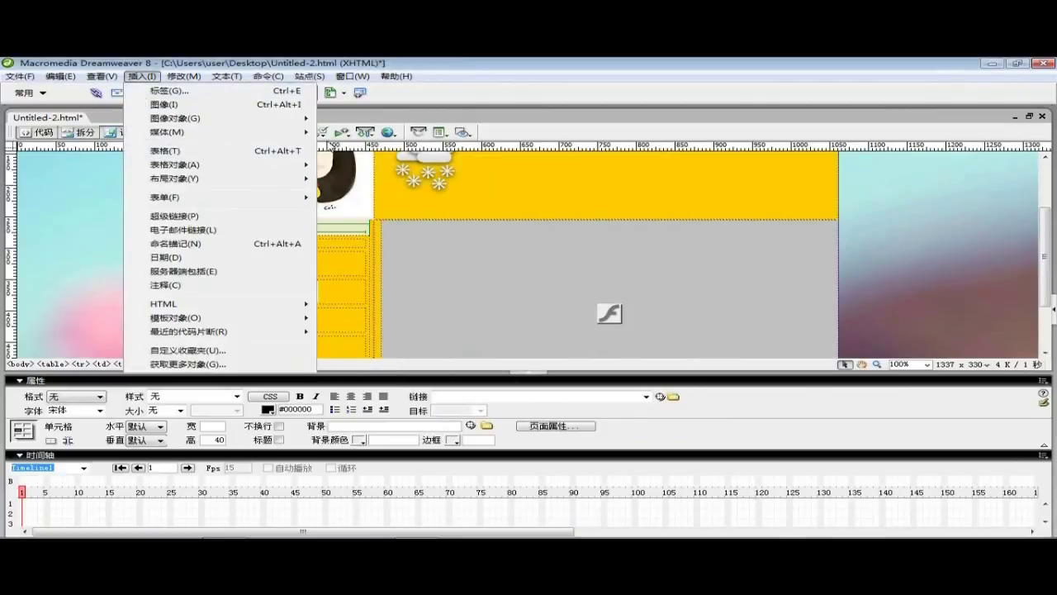
{"action": "mouse_move", "coordinate": [302, 132]}
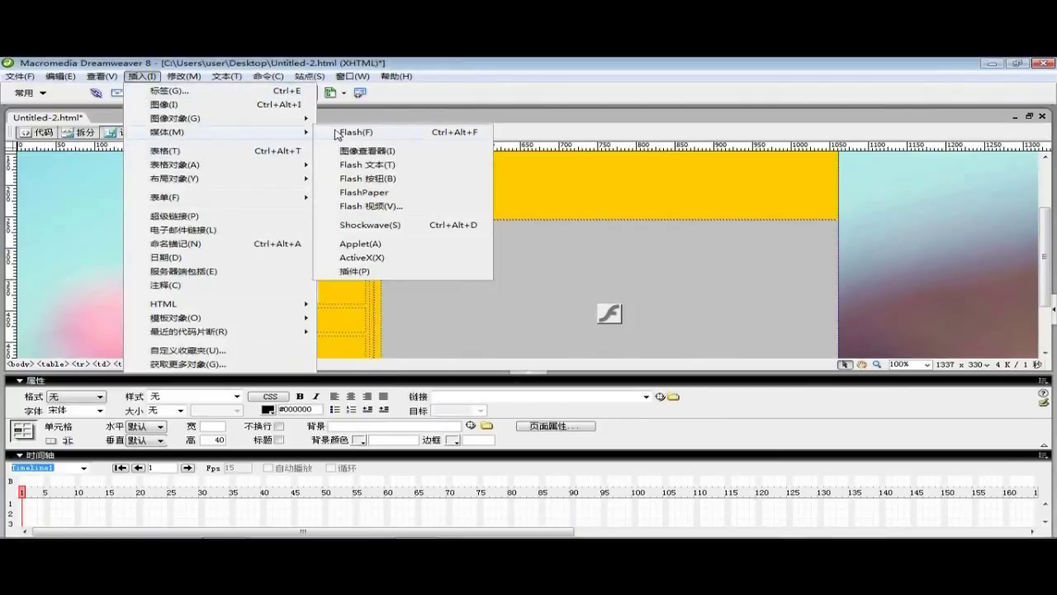
{"action": "left_click", "coordinate": [366, 165]}
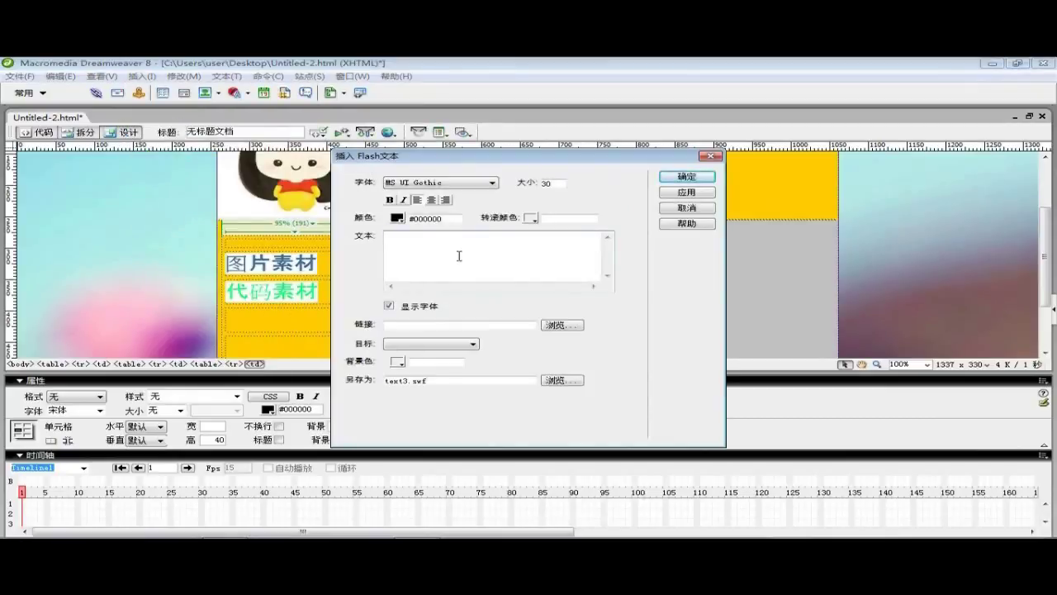
{"action": "type", "text": "FA"}
{"action": "type", "text": "LASH"}
{"action": "left_click", "coordinate": [430, 199]}
- Give the FLASH text colour #33FF66 and rollover colour #339999, and insert it without accessibility attributes
{"action": "left_click", "coordinate": [397, 218]}
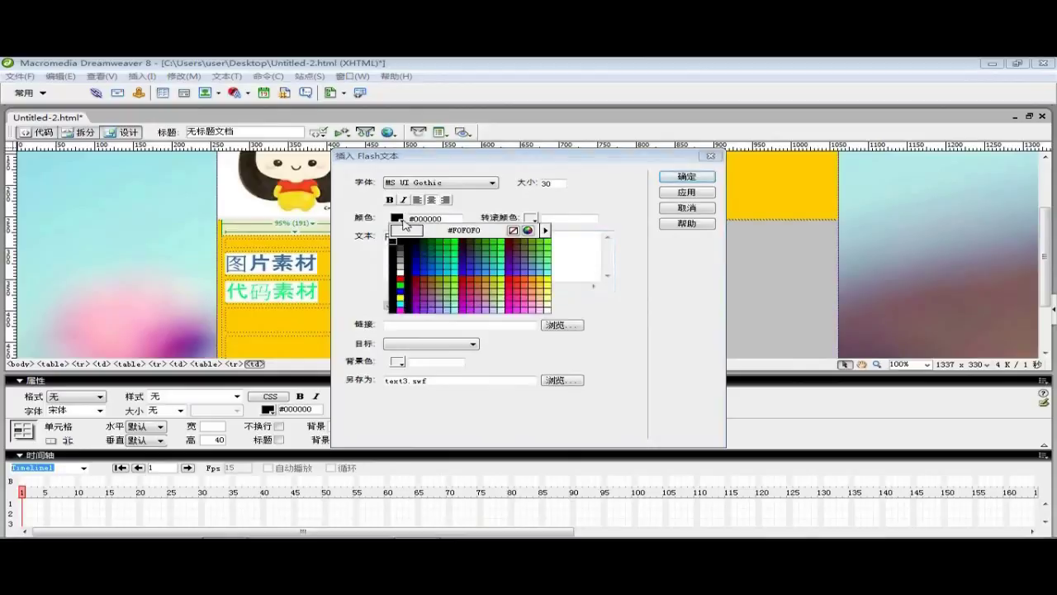
{"action": "left_click", "coordinate": [503, 250]}
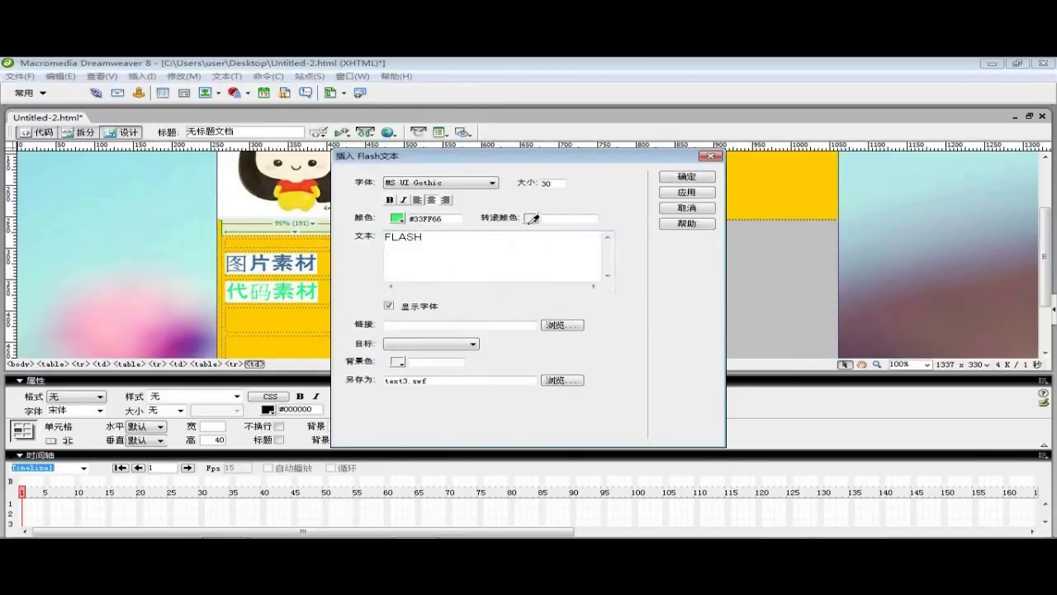
{"action": "left_click", "coordinate": [531, 218]}
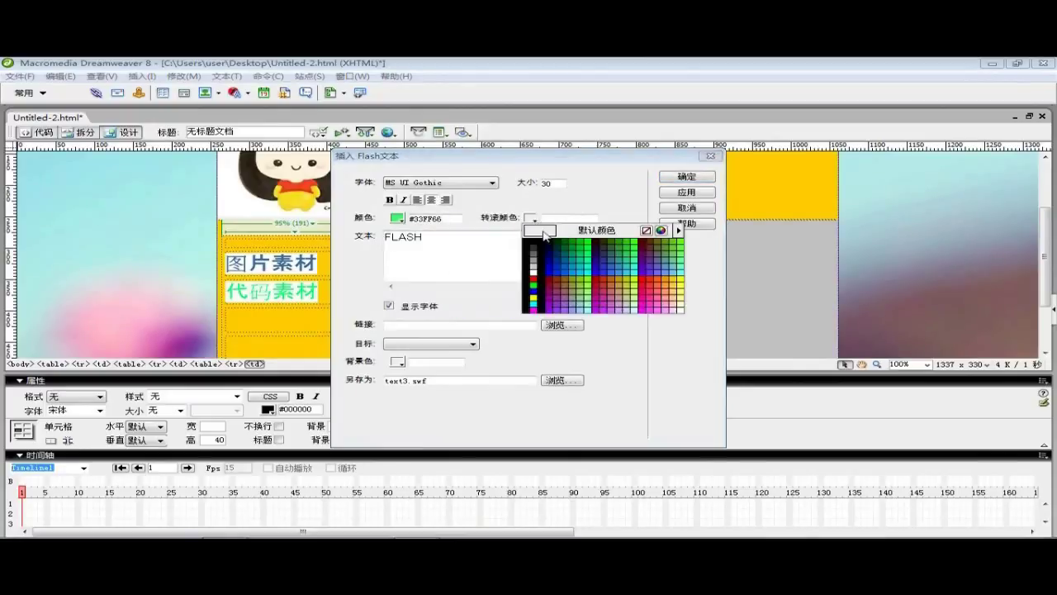
{"action": "left_click", "coordinate": [619, 260]}
{"action": "left_click", "coordinate": [685, 177]}
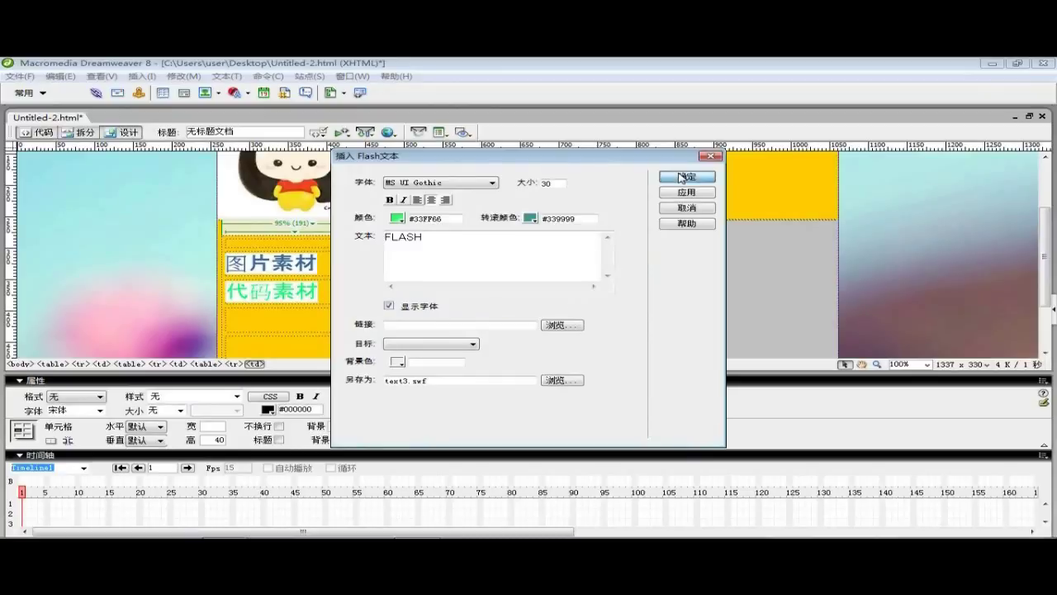
{"action": "left_click", "coordinate": [628, 258]}
{"action": "left_click", "coordinate": [271, 265]}
{"action": "left_click", "coordinate": [273, 289]}
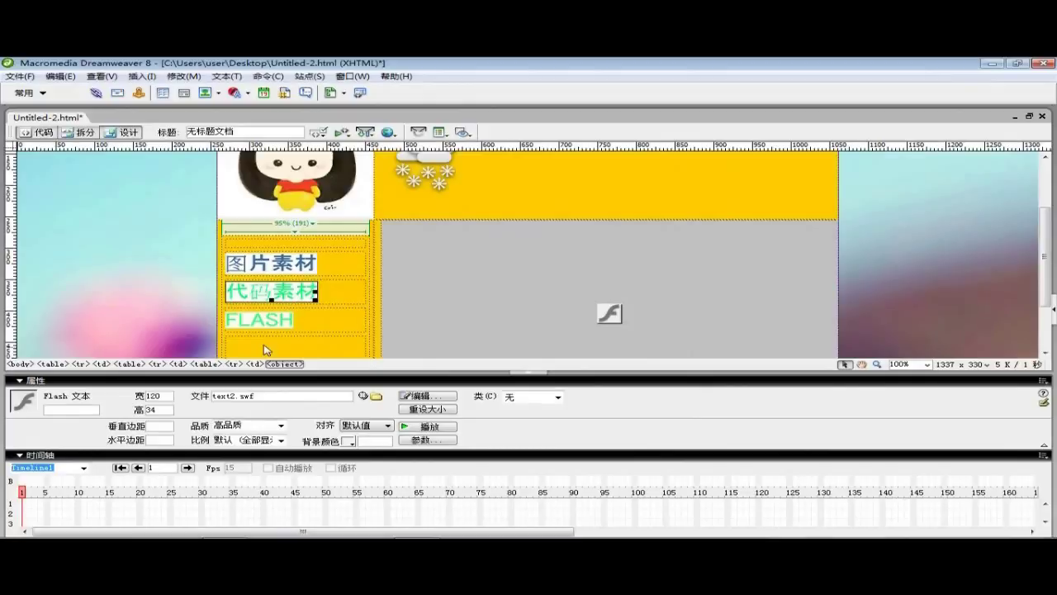
{"action": "left_click", "coordinate": [286, 321]}
{"action": "left_click", "coordinate": [307, 318]}
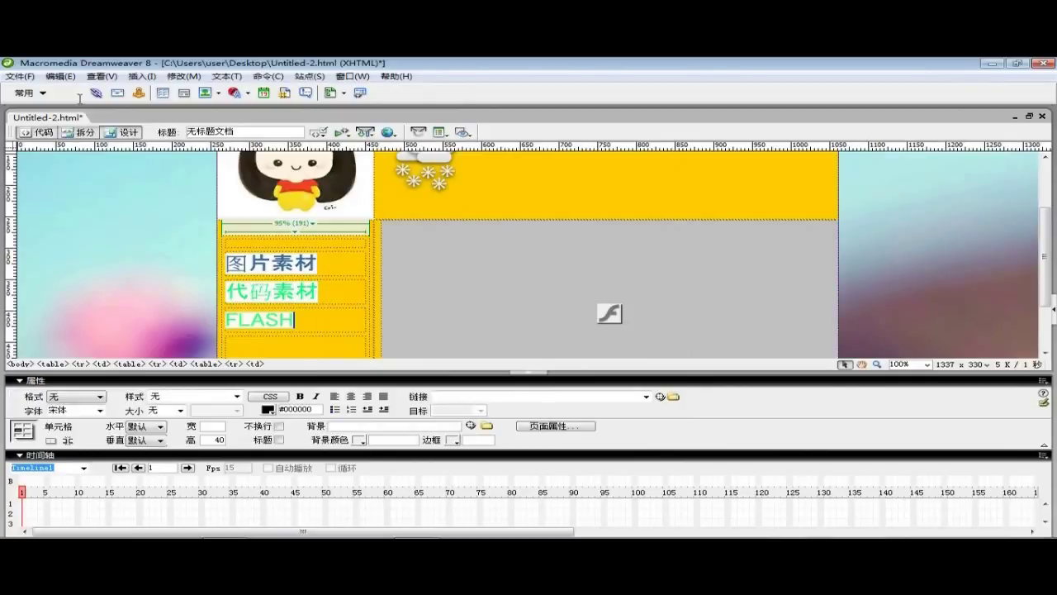
- Save Untitled-2.html and deselect the table cell
{"action": "left_click", "coordinate": [21, 76]}
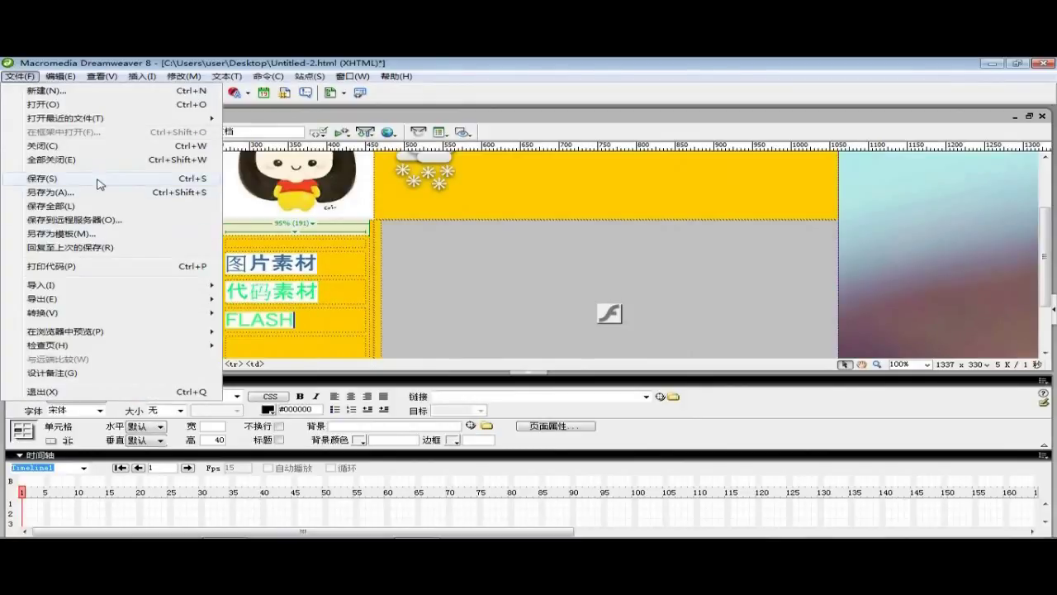
{"action": "left_click", "coordinate": [98, 183]}
{"action": "left_click", "coordinate": [137, 241]}
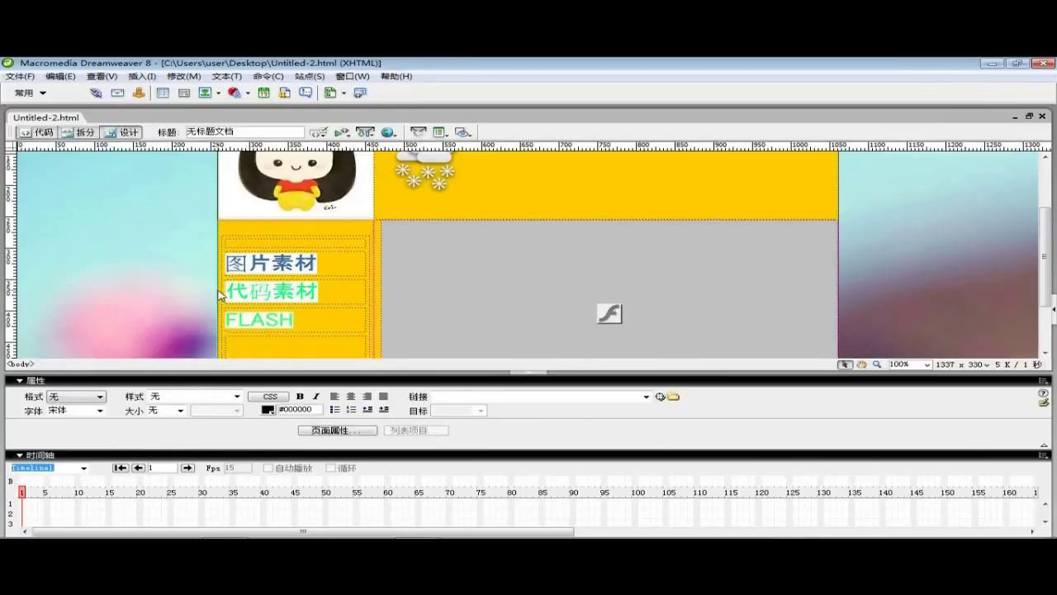
- Switch to the Sogou browser to check the page and the rollover effect of the Flash-text menu, then close the preview
{"action": "mouse_move", "coordinate": [368, 532]}
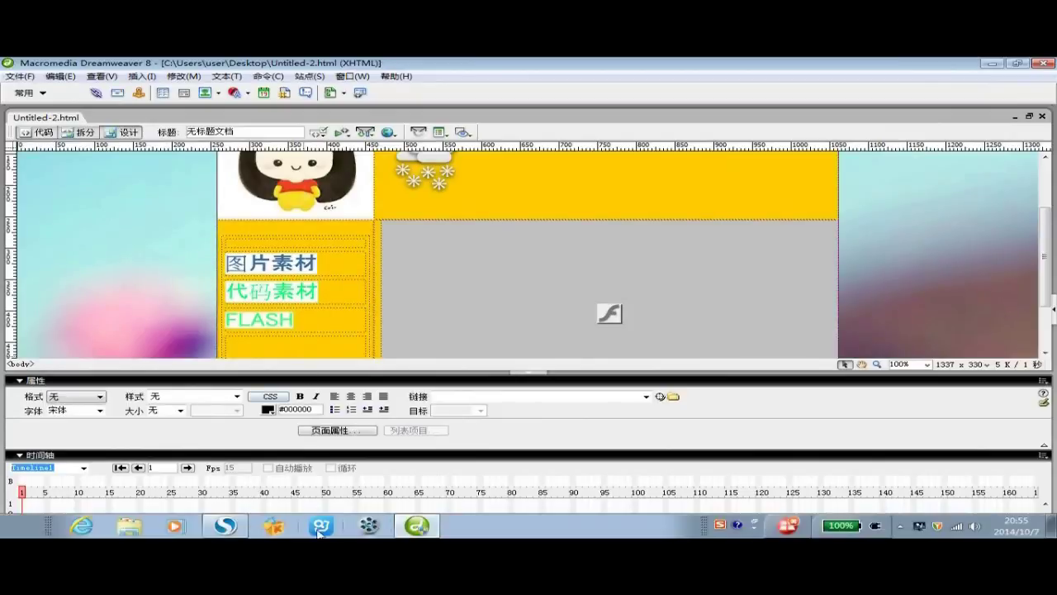
{"action": "left_click", "coordinate": [225, 526]}
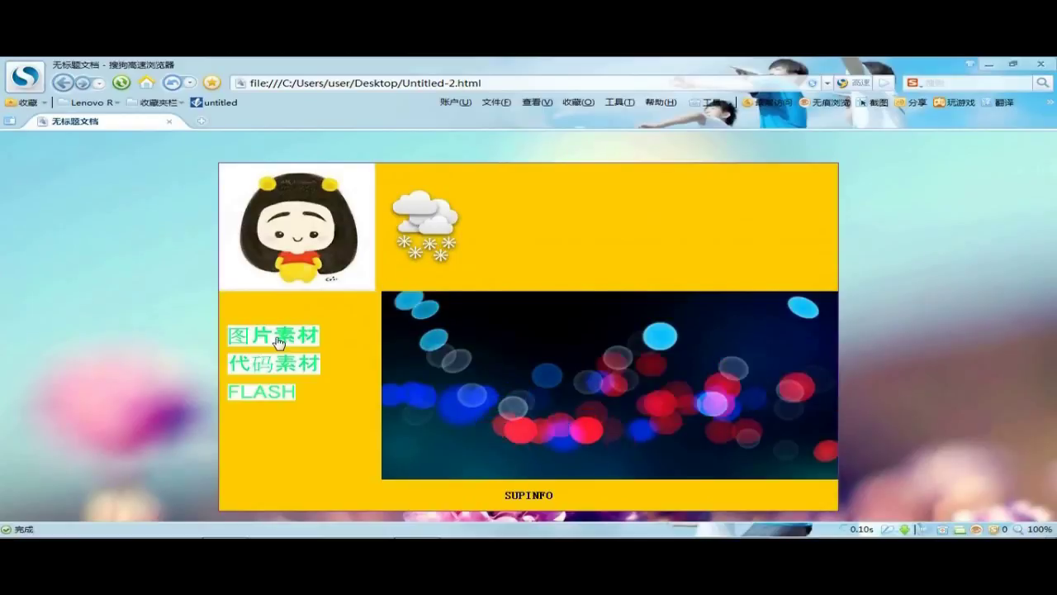
{"action": "left_click", "coordinate": [279, 342]}
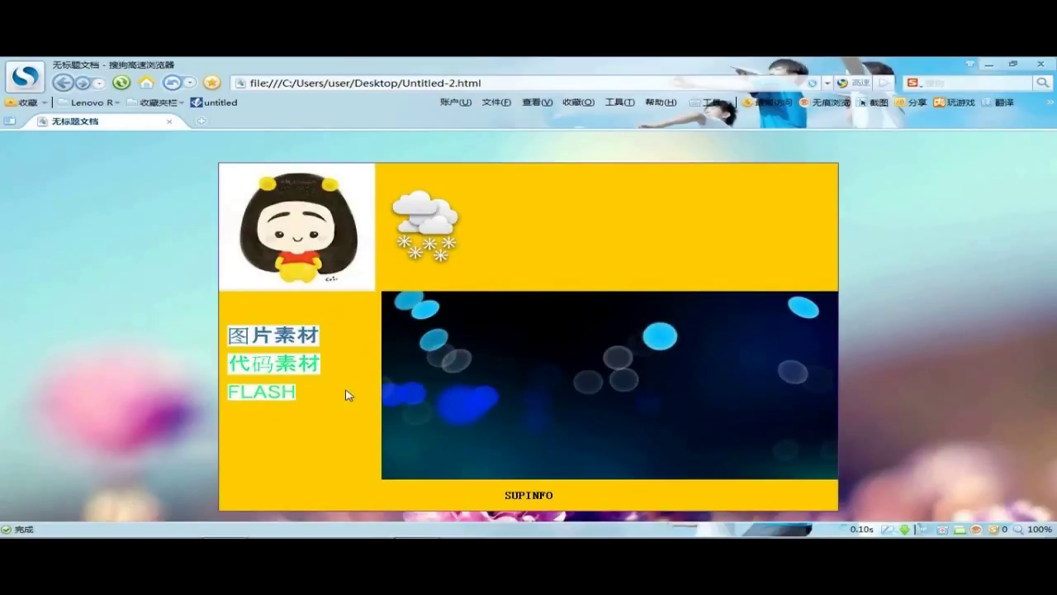
{"action": "key", "text": "alt+F4"}
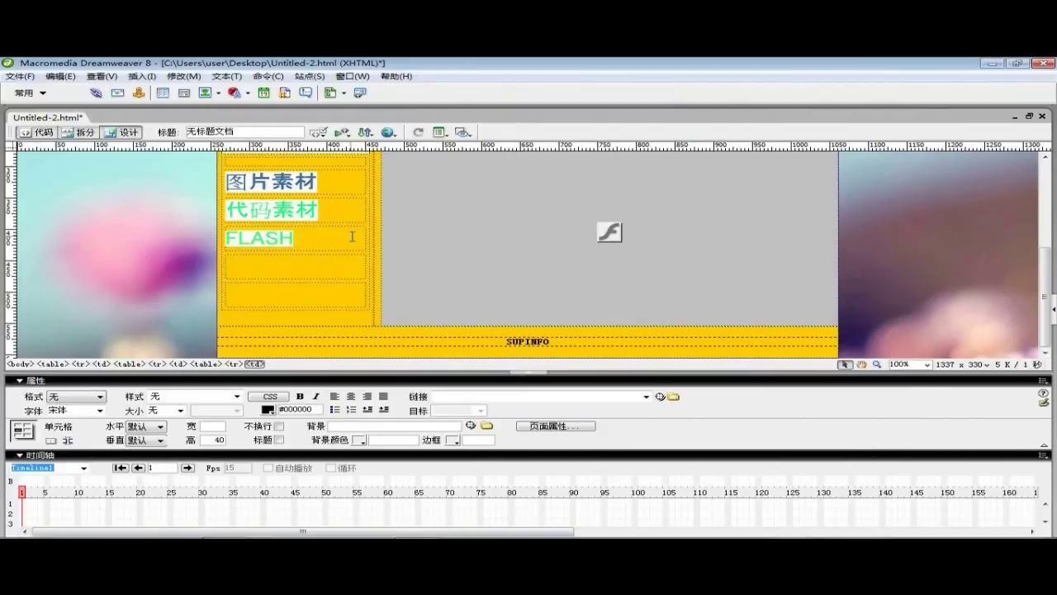
- Start a Flash button in the row below FLASH, using the Blip Arrow style
{"action": "left_click", "coordinate": [269, 266]}
{"action": "left_click", "coordinate": [142, 75]}
{"action": "mouse_move", "coordinate": [296, 134]}
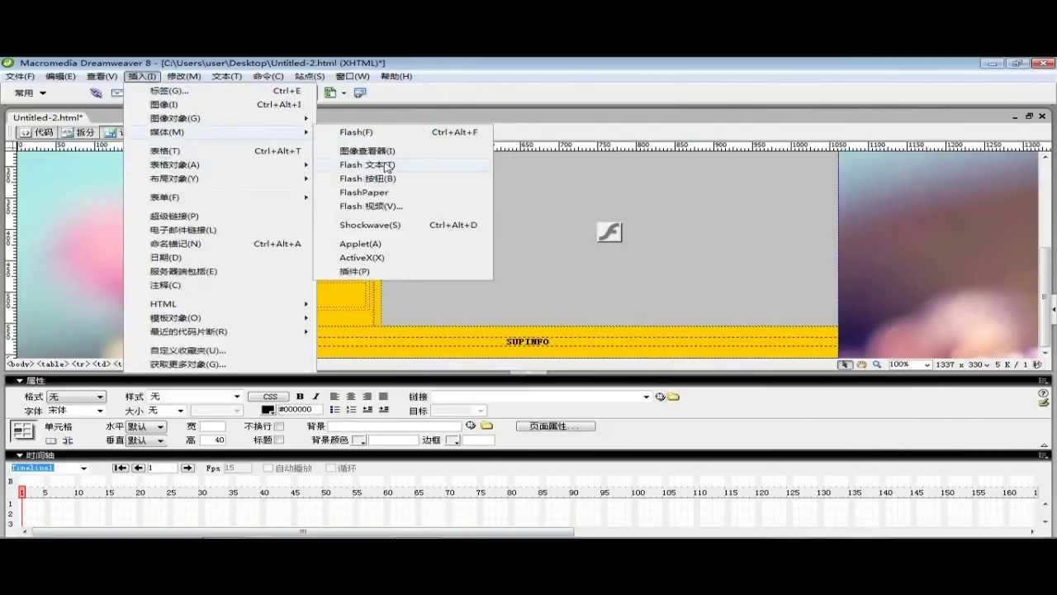
{"action": "left_click", "coordinate": [392, 178]}
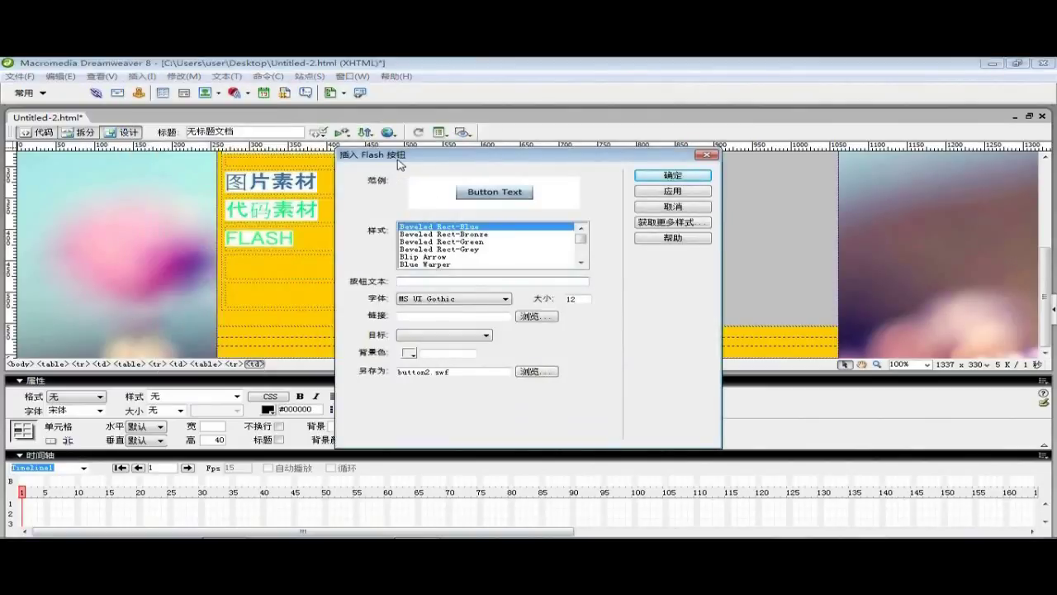
{"action": "left_click", "coordinate": [435, 236]}
{"action": "left_click", "coordinate": [435, 241]}
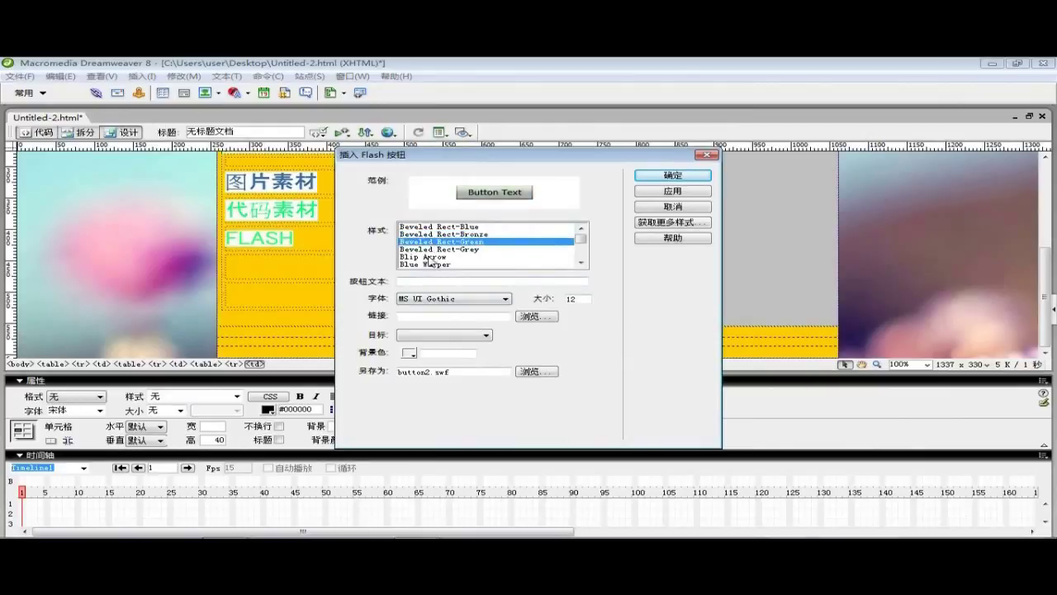
{"action": "left_click", "coordinate": [433, 249]}
{"action": "left_click", "coordinate": [429, 257]}
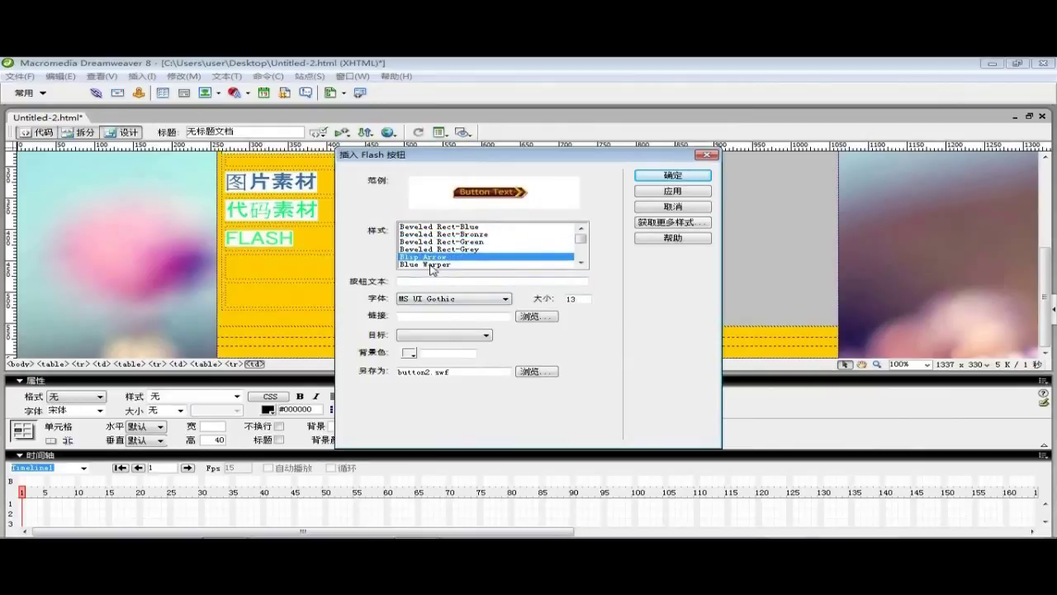
- Enter SUPINFO as the button text and insert the Flash button without accessibility attributes
{"action": "left_click", "coordinate": [421, 281]}
{"action": "type", "text": "SUPINFO"}
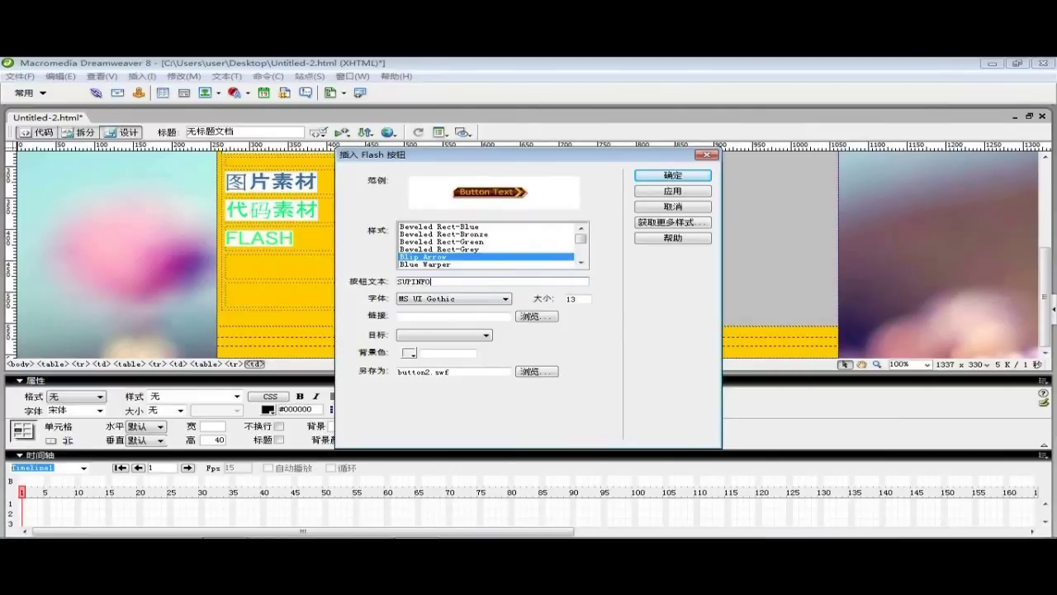
{"action": "left_click", "coordinate": [569, 303]}
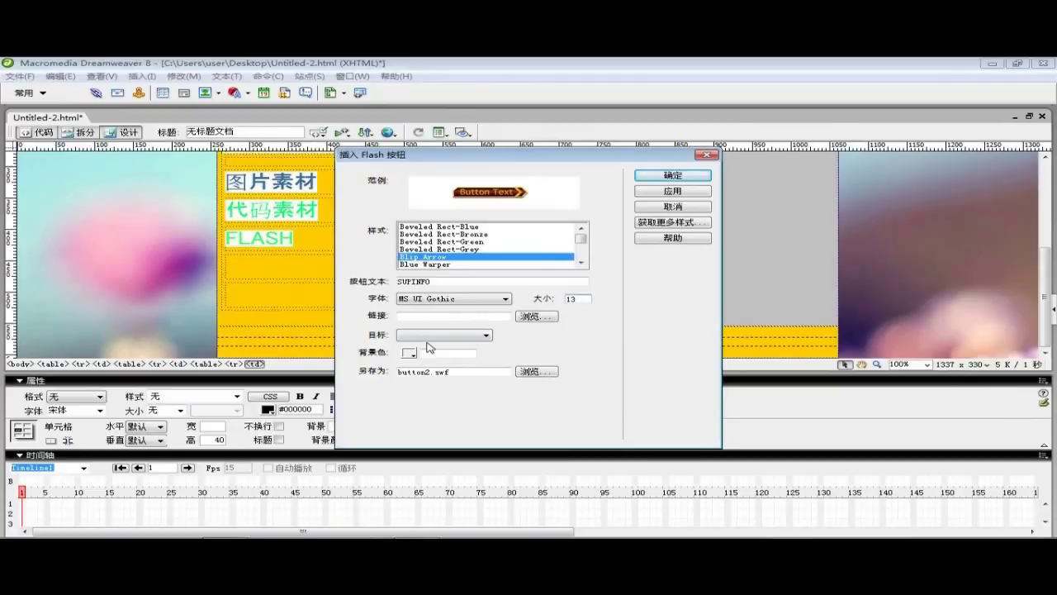
{"action": "left_click", "coordinate": [661, 187]}
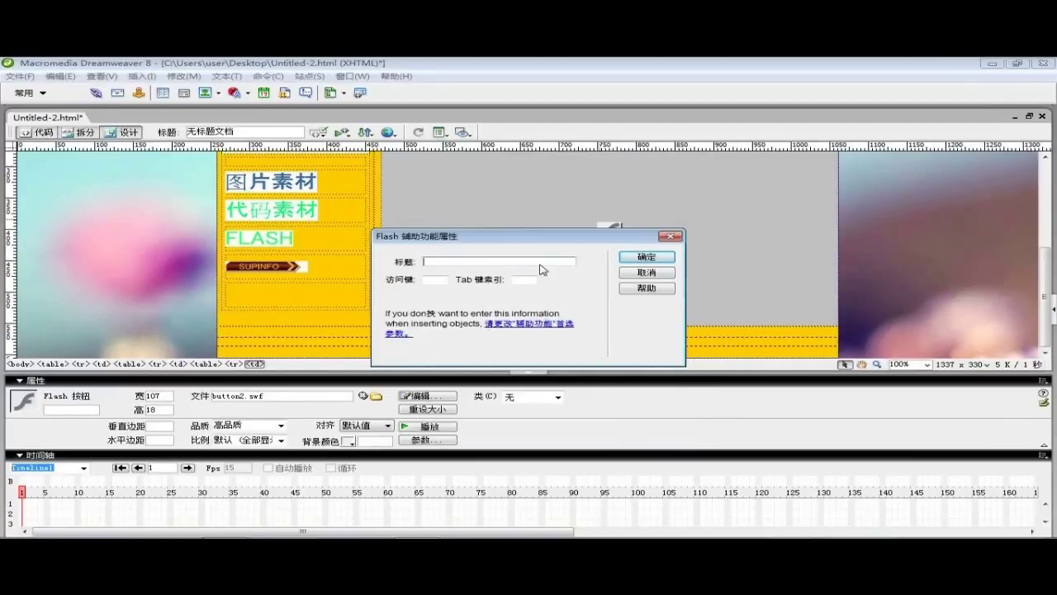
{"action": "left_click", "coordinate": [633, 259]}
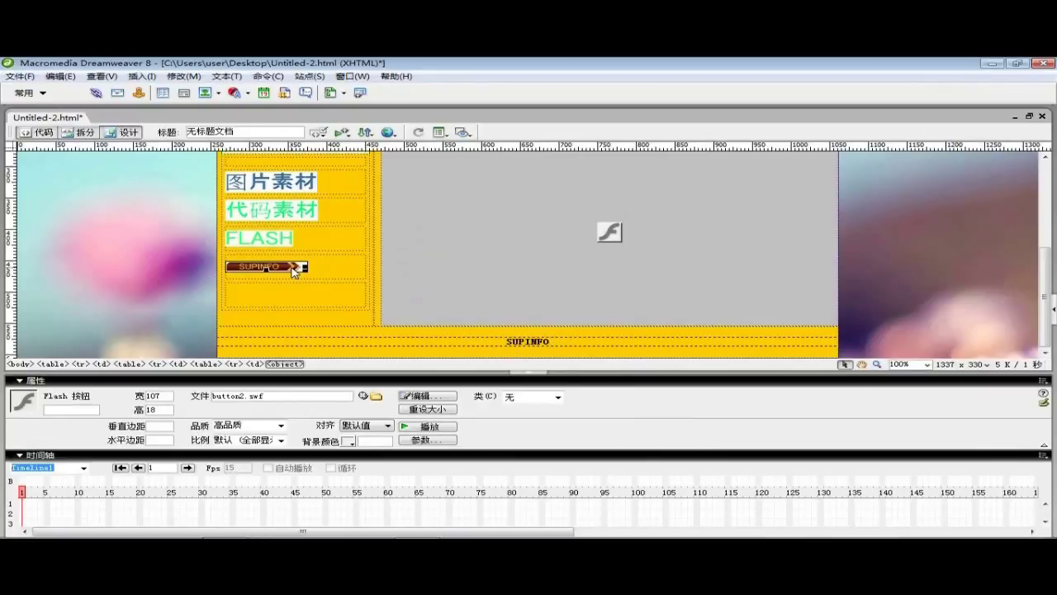
{"action": "left_click", "coordinate": [426, 397]}
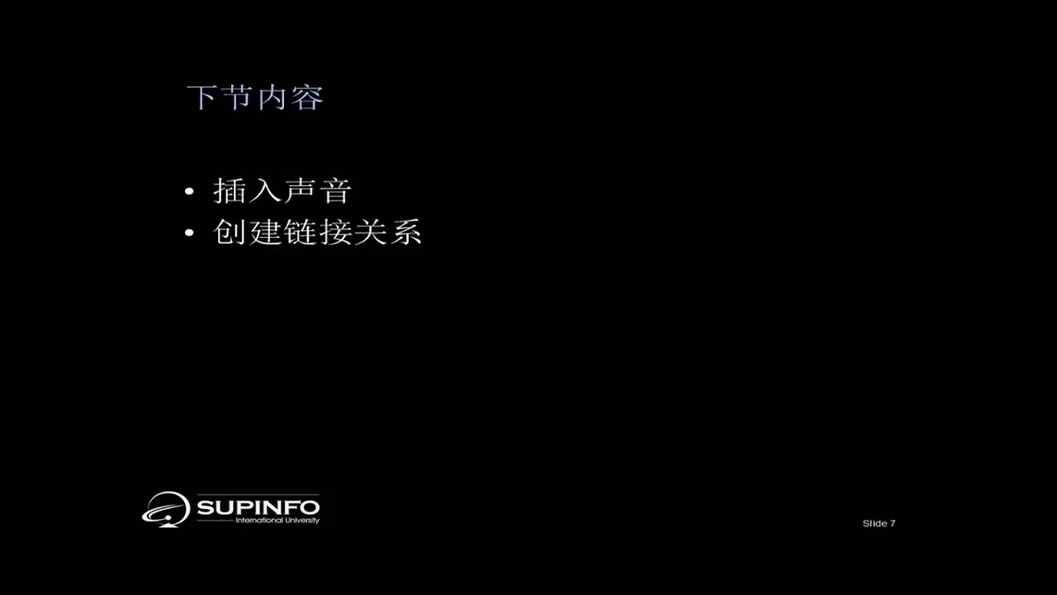
{"action": "key", "text": "Right"}
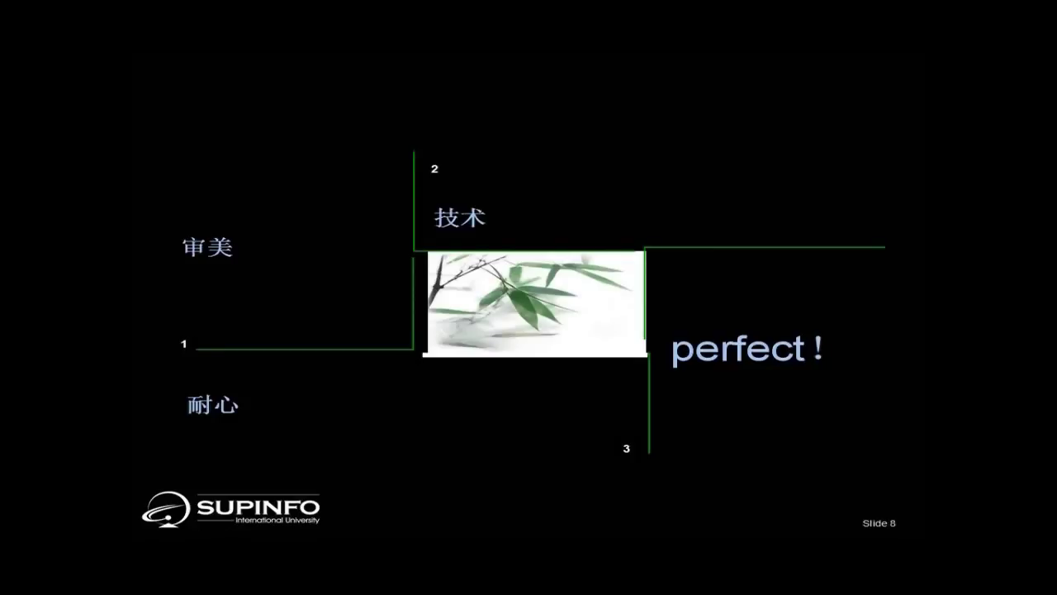